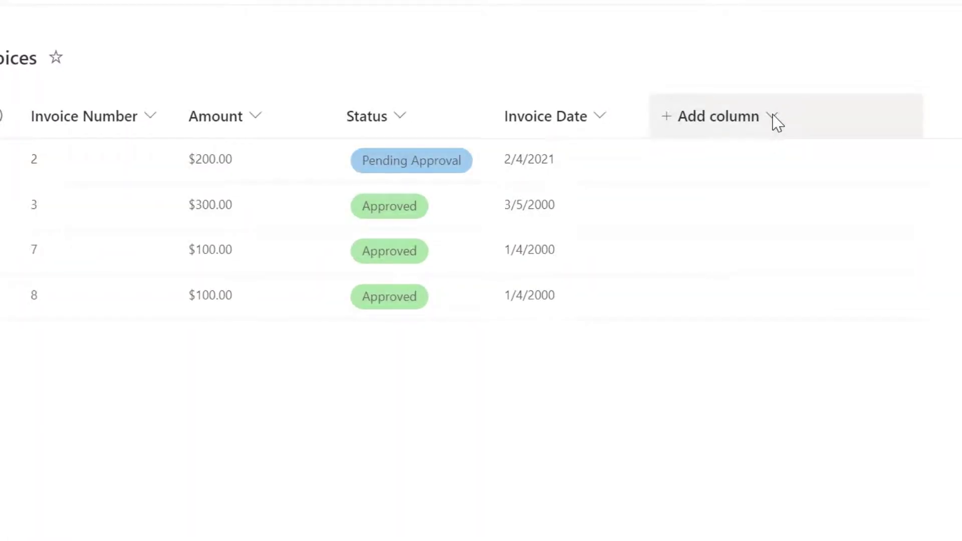
# - Start a new column named Invoice-Age in the Invoices list, using the Calculated (calculation based on other columns) type
pyautogui.click(776, 121)
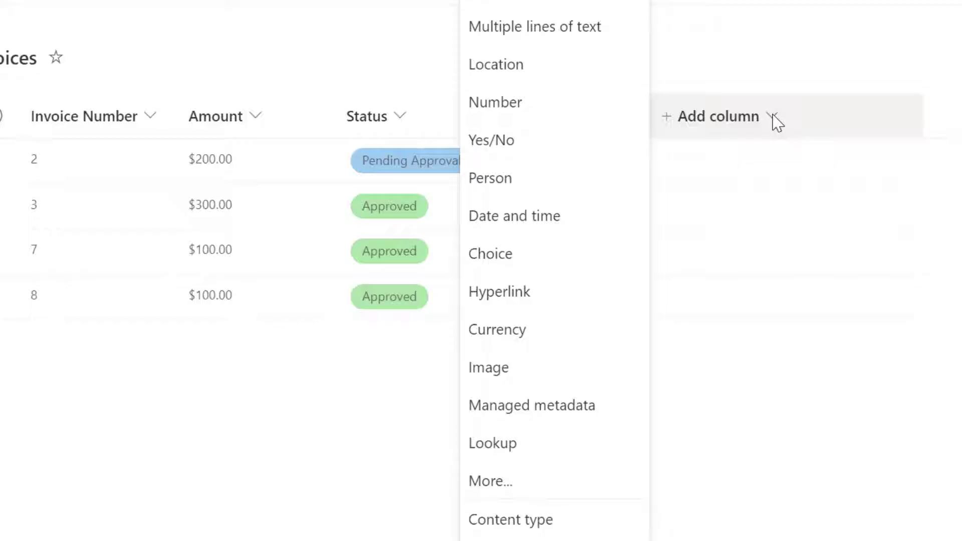
pyautogui.click(511, 488)
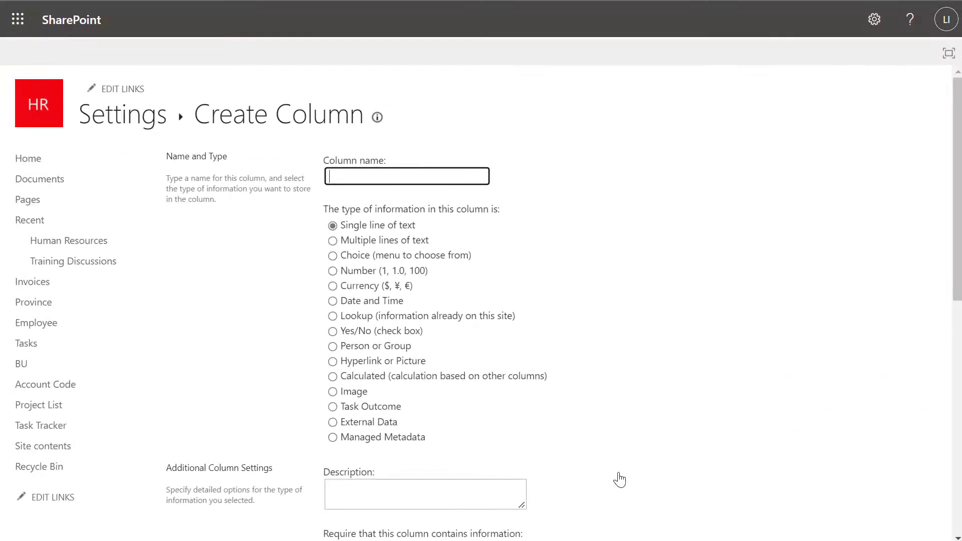
pyautogui.write('Invoice-Age')
pyautogui.click(579, 398)
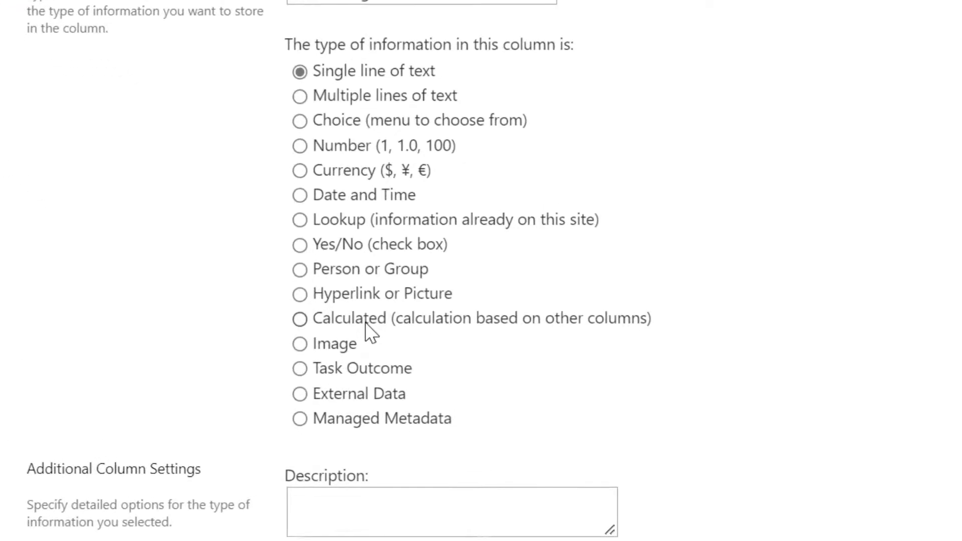
pyautogui.click(369, 344)
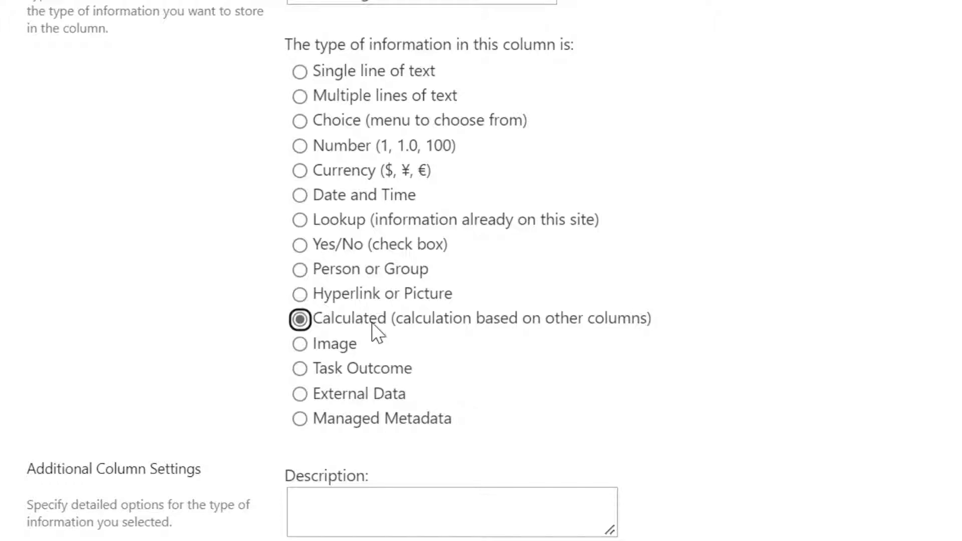
# - Enter =Today() as the formula of the Invoice-Age column
pyautogui.scroll(-5, 371, 331)
pyautogui.click(385, 298)
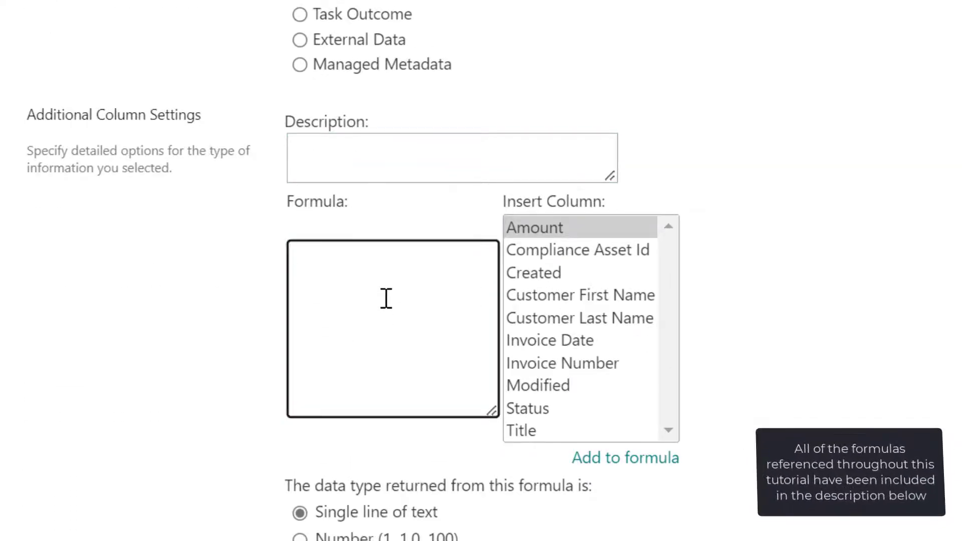
pyautogui.write('=Today()')
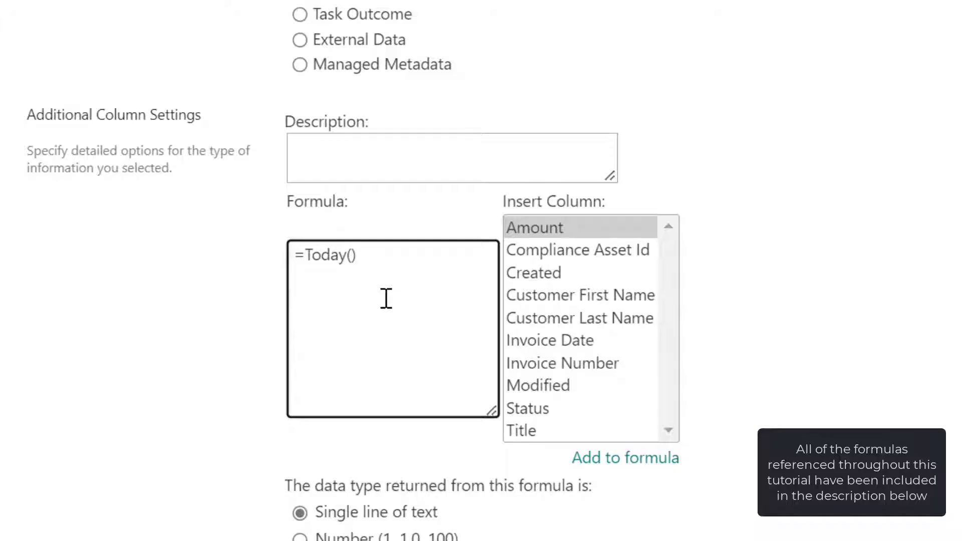
# - Set the data type returned from the formula to Date and Time and save the new column
pyautogui.scroll(-2, 385, 298)
pyautogui.scroll(-2, 386, 298)
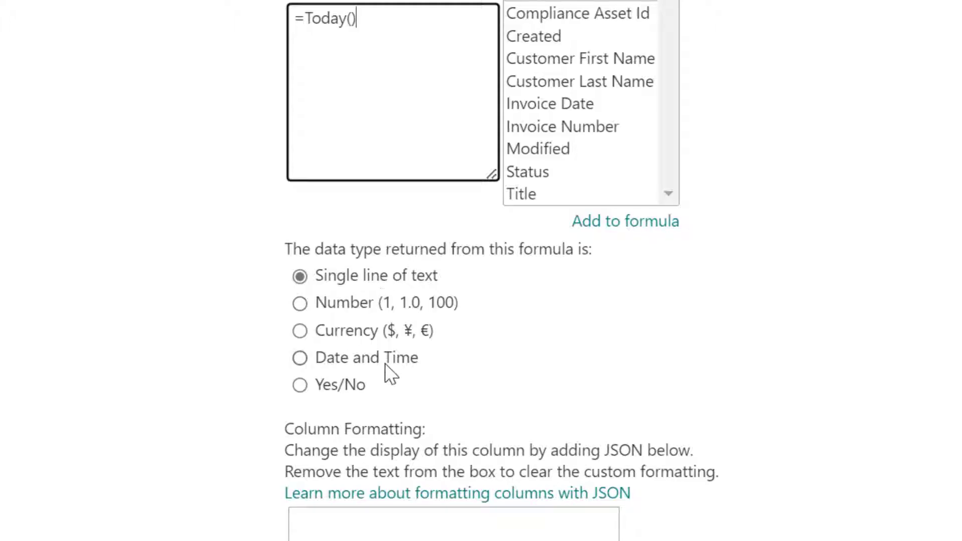
pyautogui.click(368, 363)
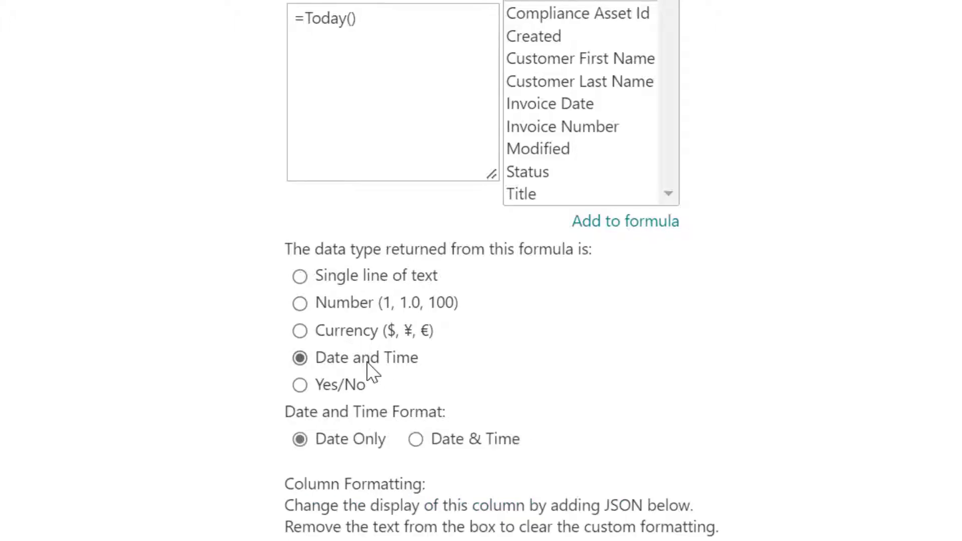
pyautogui.scroll(-4, 371, 370)
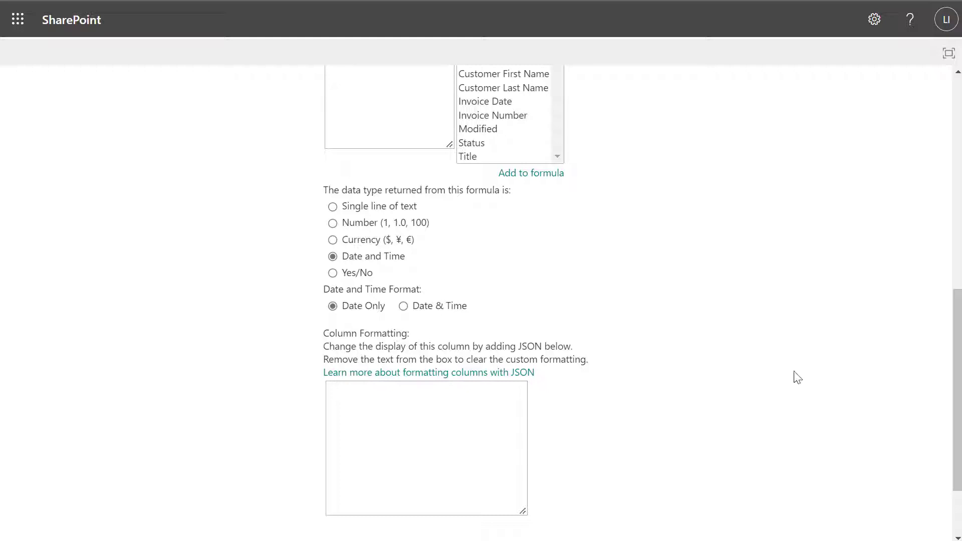
pyautogui.scroll(-2, 793, 377)
pyautogui.click(844, 488)
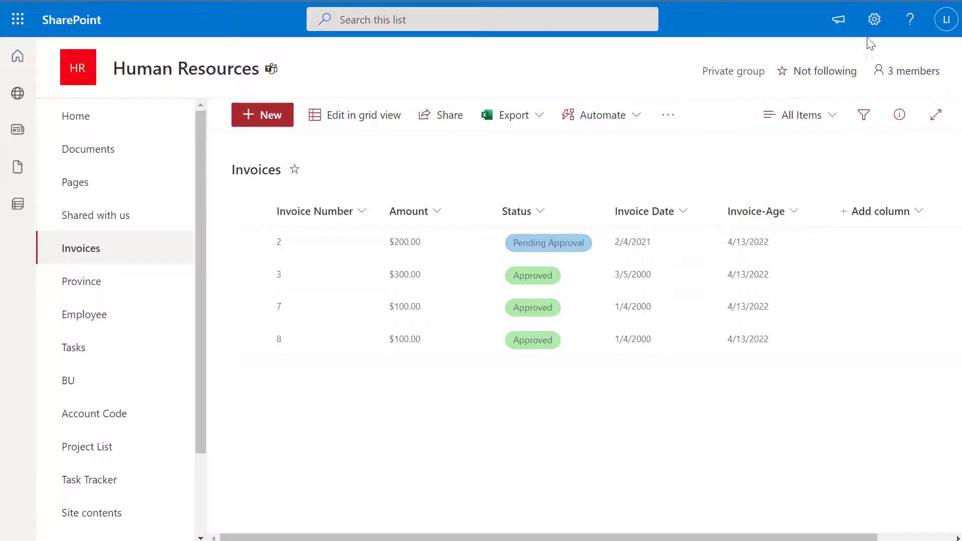
# - Open the Invoice-Age column for editing from the Invoices list settings
pyautogui.click(874, 20)
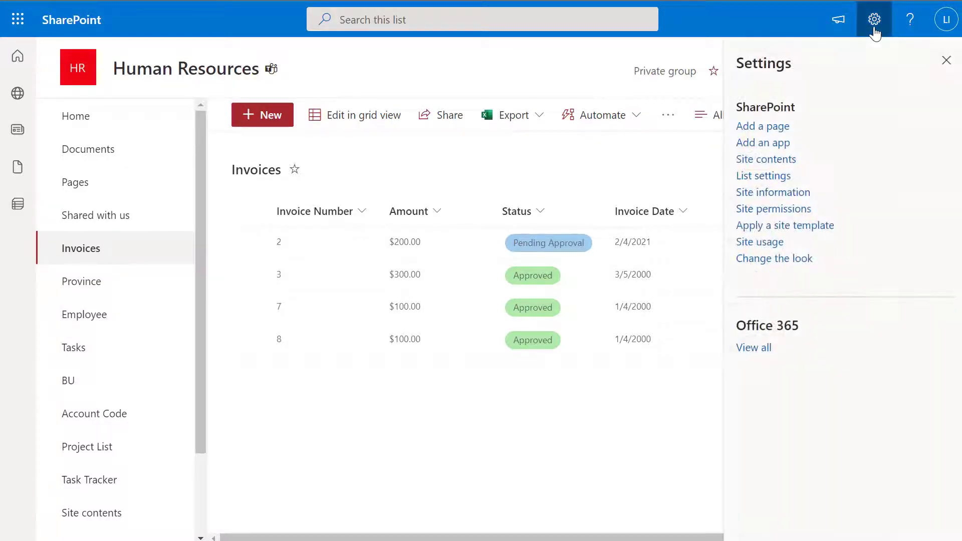
pyautogui.click(779, 177)
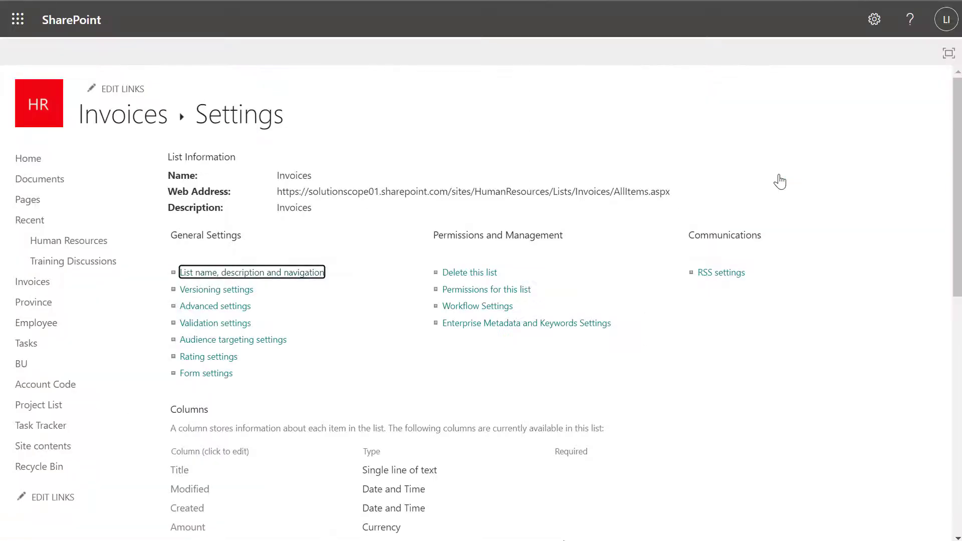
pyautogui.scroll(-3, 493, 225)
pyautogui.scroll(-3, 493, 226)
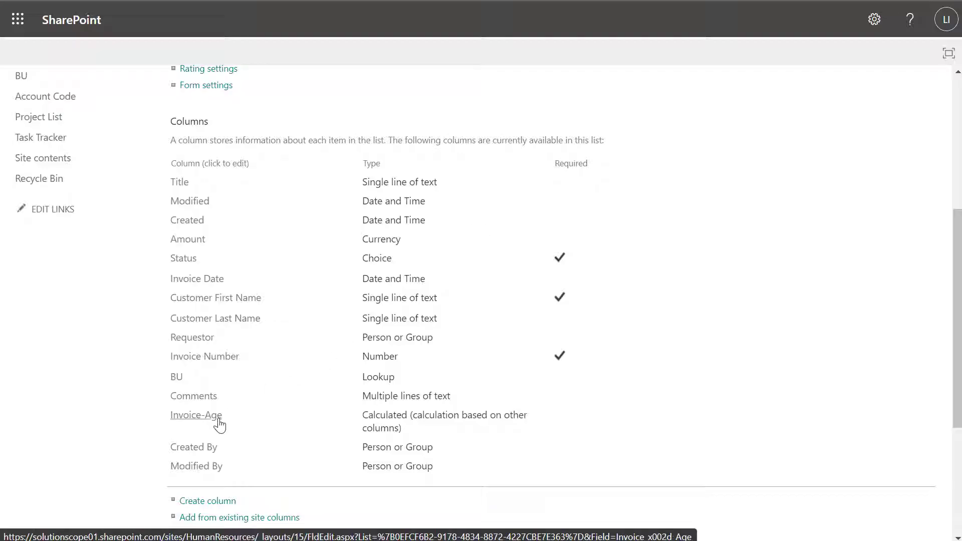
pyautogui.click(216, 424)
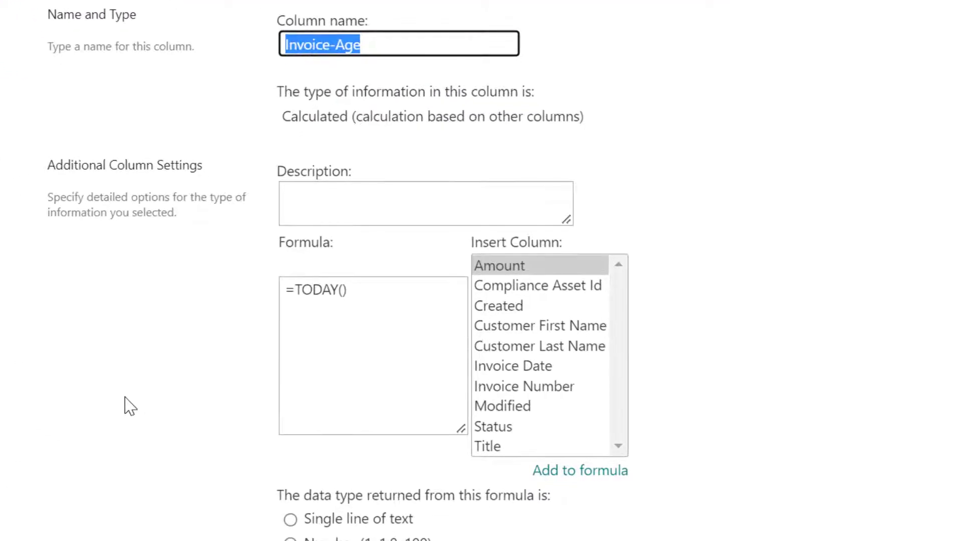
# - Extend the Invoice-Age formula to =TODAY()-[Invoice Date]
pyautogui.click(382, 293)
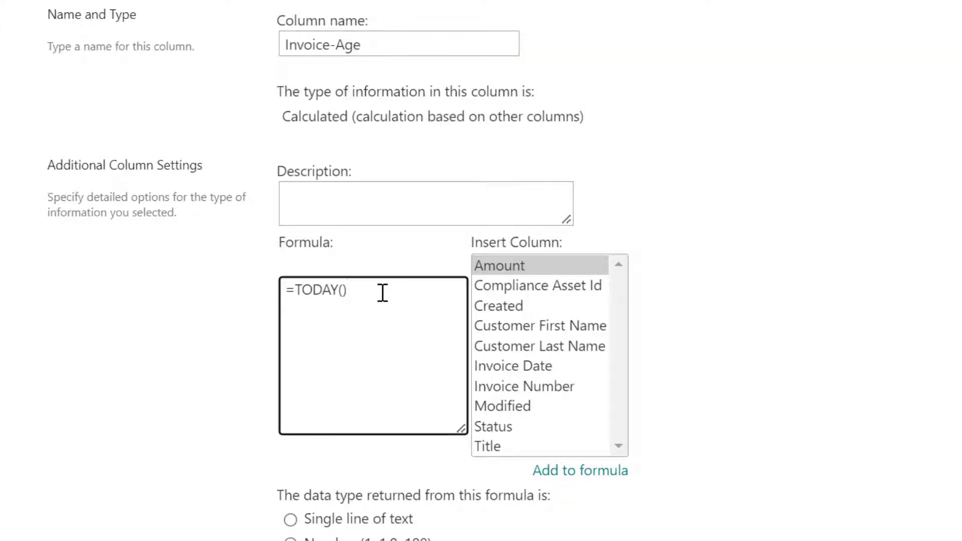
pyautogui.write('-')
pyautogui.click(514, 370)
pyautogui.doubleClick(515, 371)
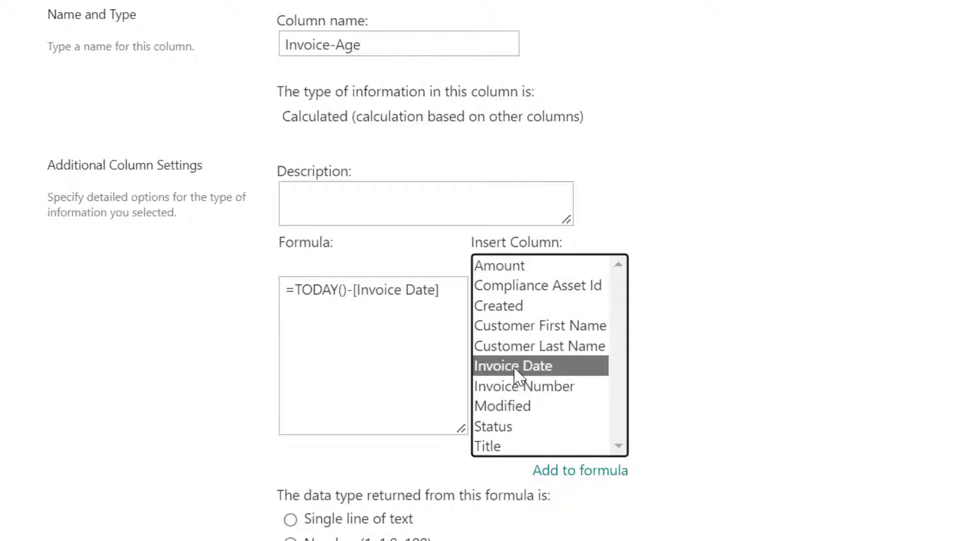
pyautogui.click(385, 353)
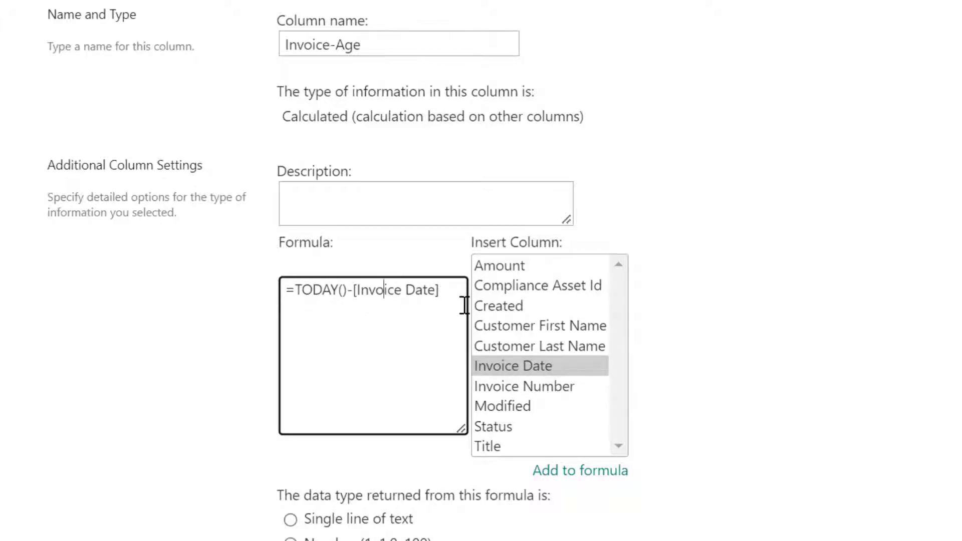
# - Make the Invoice-Age formula return a Number with 0 decimal places, and save the column, going back to the Invoices list
pyautogui.scroll(-4, 465, 306)
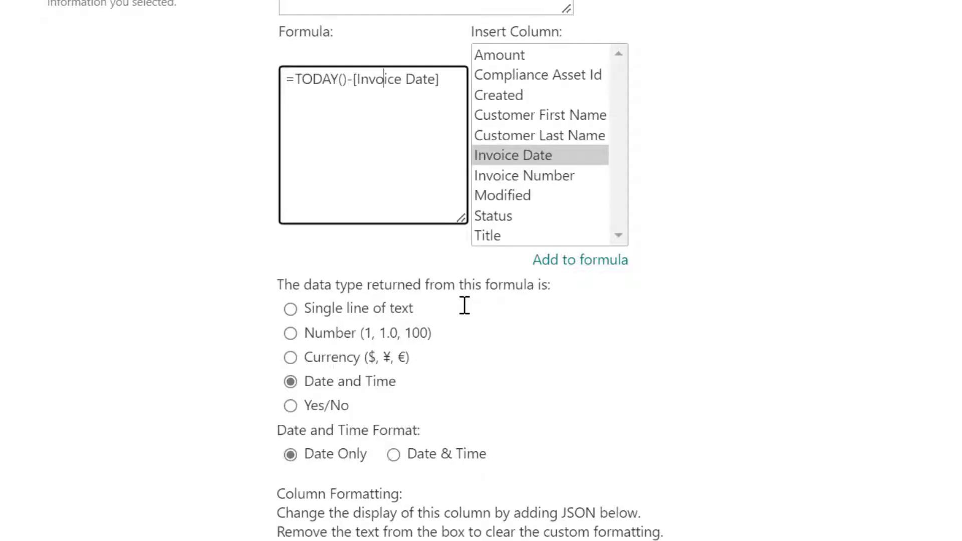
pyautogui.click(291, 334)
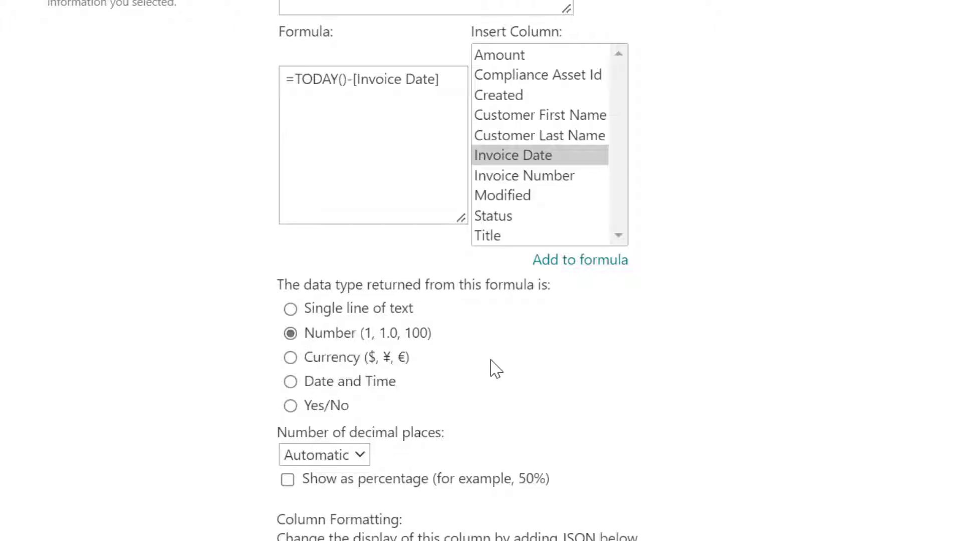
pyautogui.click(354, 458)
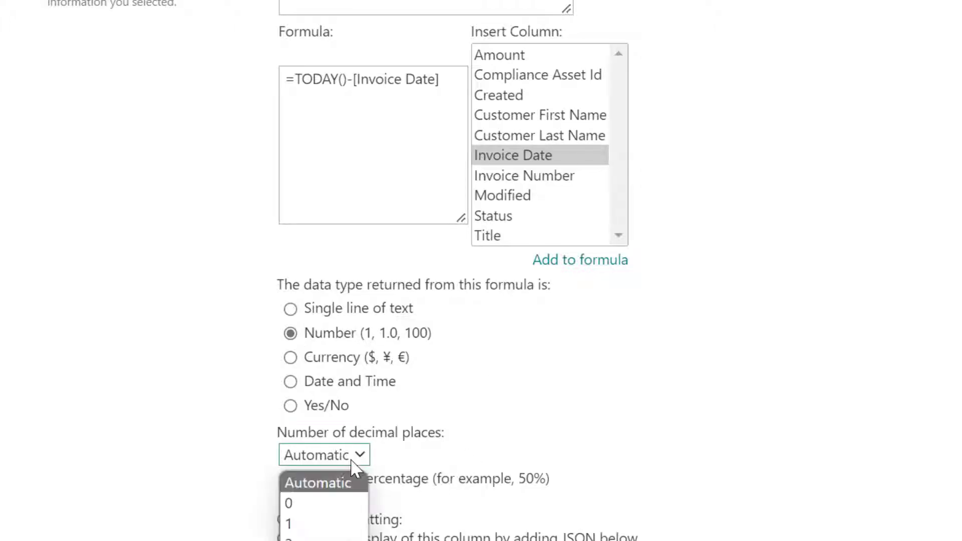
pyautogui.click(322, 509)
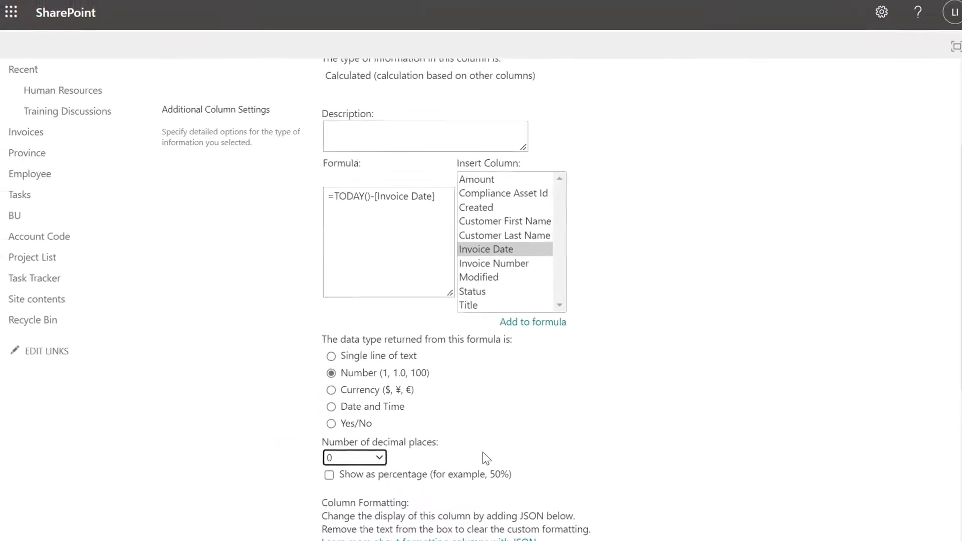
pyautogui.scroll(-5, 629, 455)
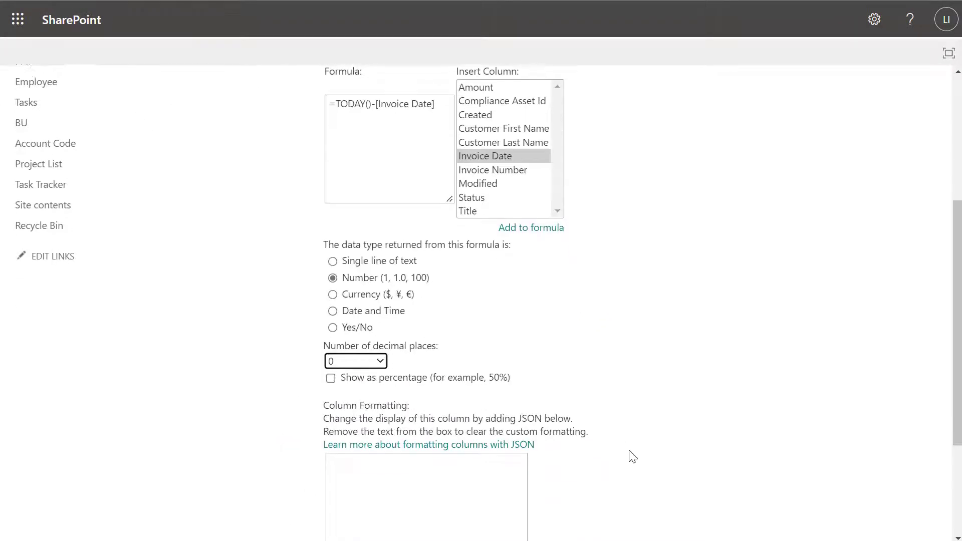
pyautogui.click(842, 465)
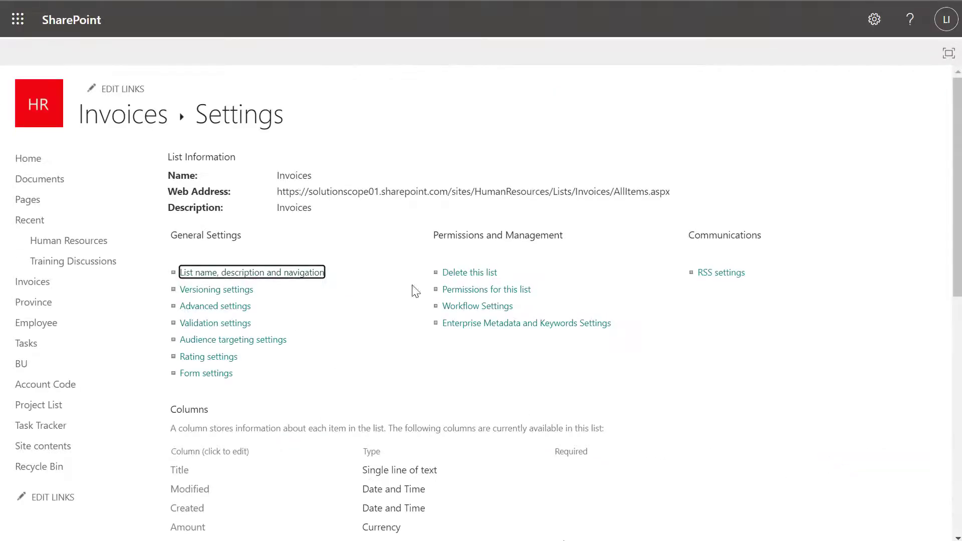
pyautogui.click(132, 123)
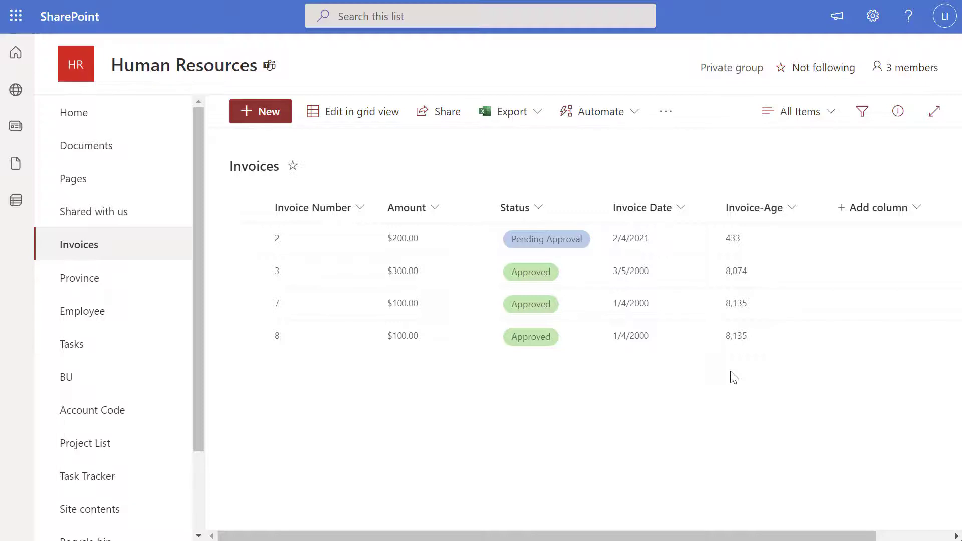
# - Start another new column in the Invoices list, named Invoice Full Month Name, with the Calculated type
pyautogui.click(915, 207)
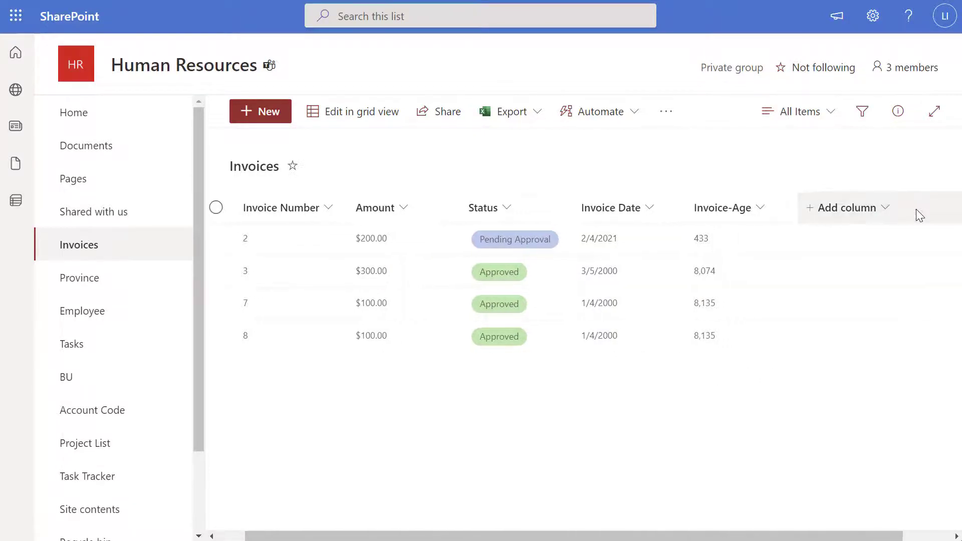
pyautogui.click(885, 207)
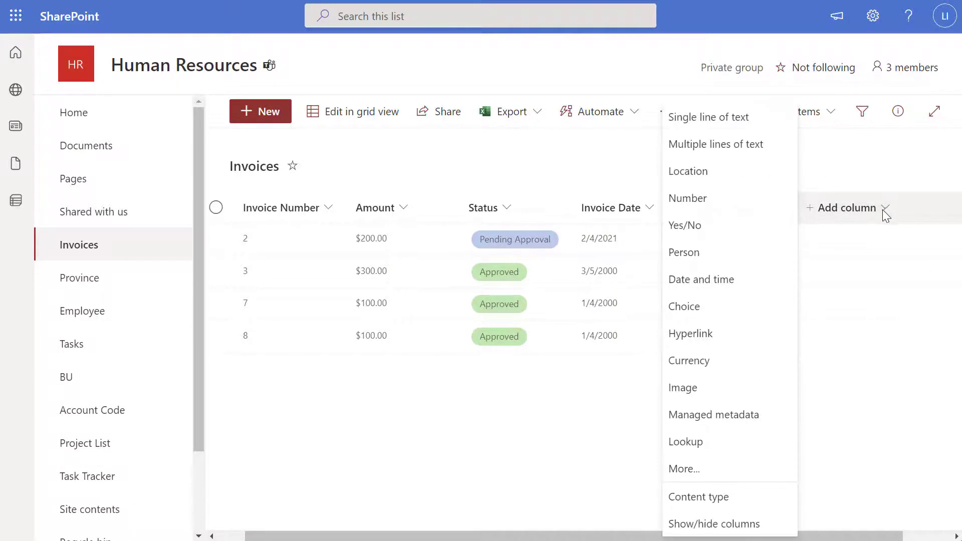
pyautogui.click(706, 467)
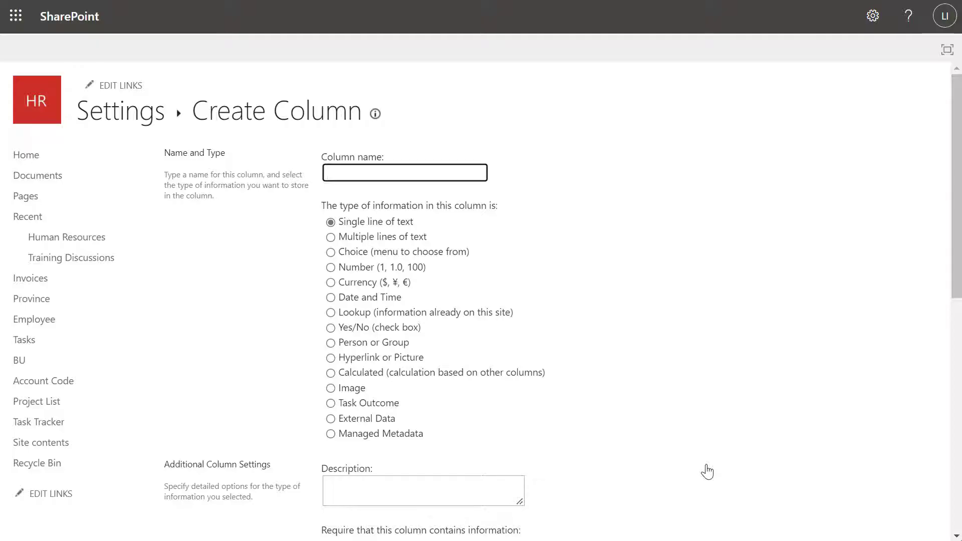
pyautogui.write('Invoice Full Month Name')
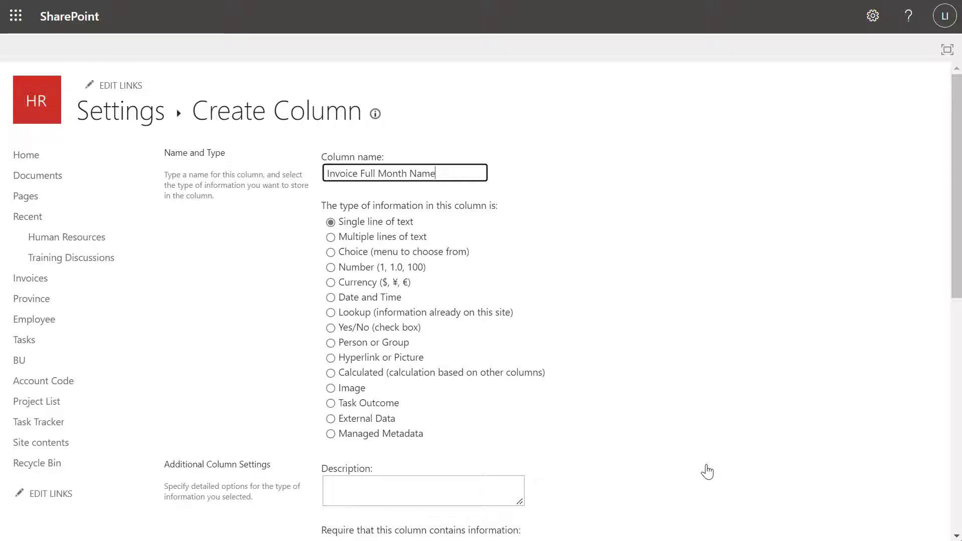
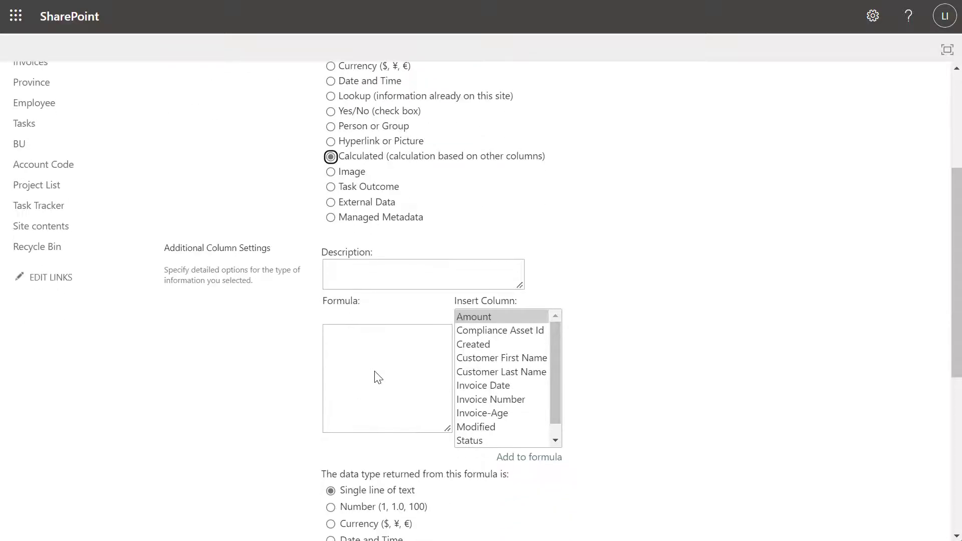
# - Enter the formula =Text(, "MMMM") for the month name column, leaving the first argument empty
pyautogui.click(352, 334)
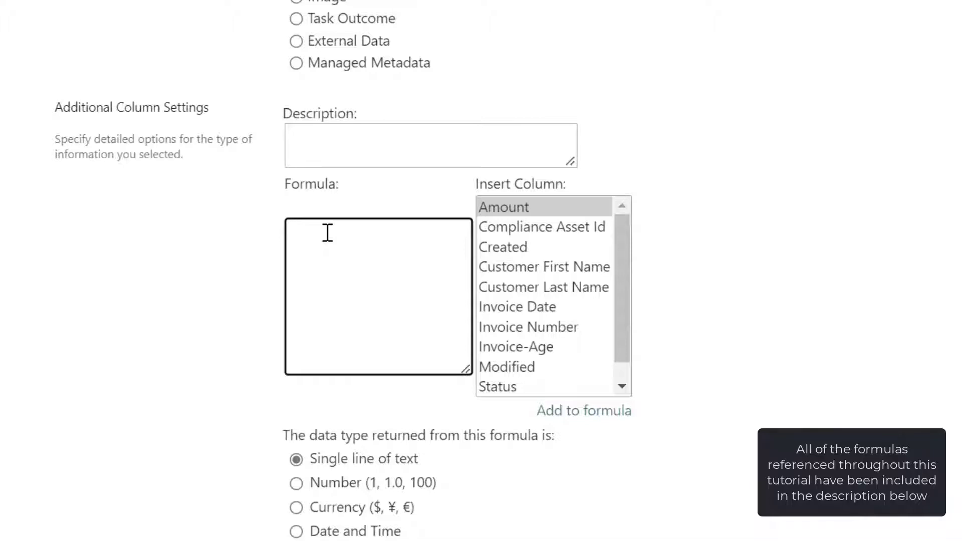
pyautogui.write('=Text(, "MMMM")')
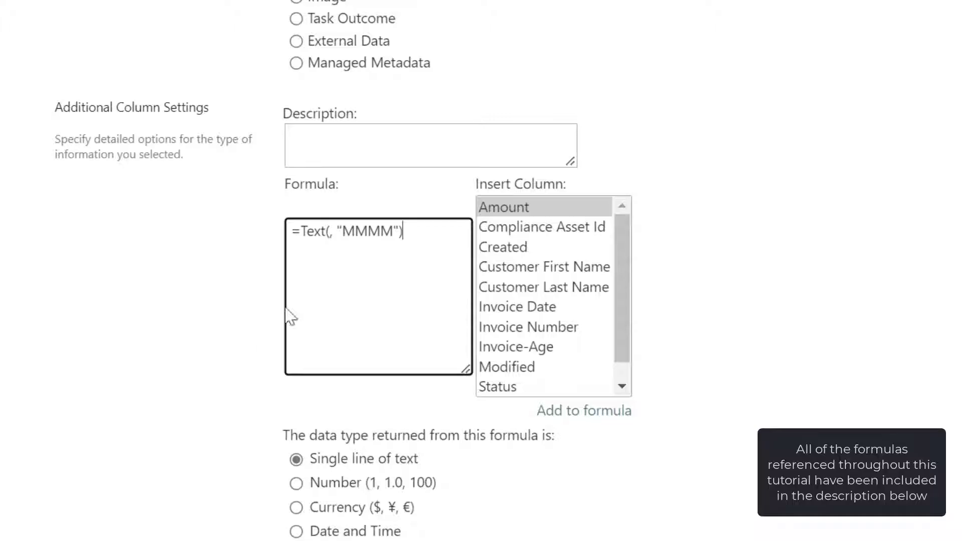
pyautogui.click(330, 231)
pyautogui.press('Right')
pyautogui.moveTo(343, 231); pyautogui.dragTo(393, 231)
# - Insert the Invoice Date column as the first argument so the formula reads =Text([Invoice Date], "MMMM")
pyautogui.click(329, 231)
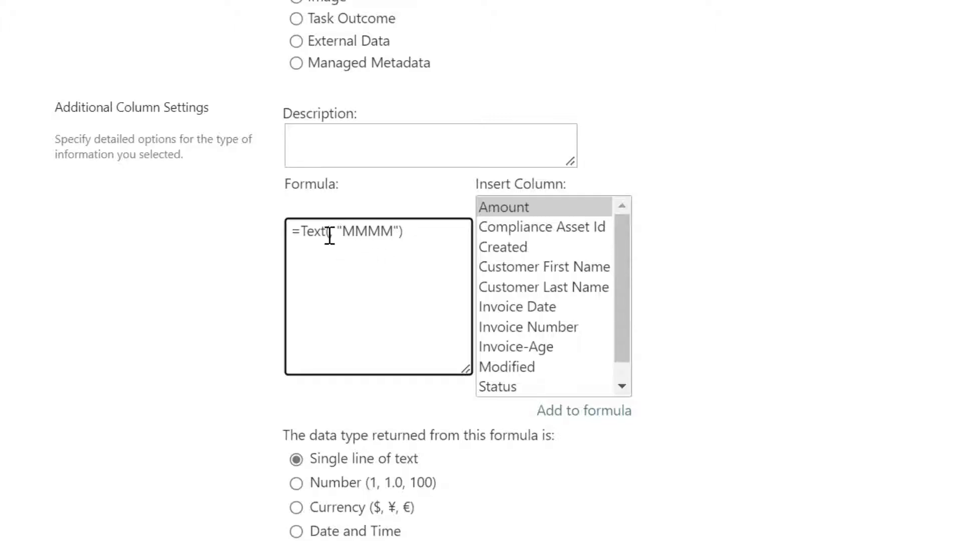
pyautogui.doubleClick(518, 310)
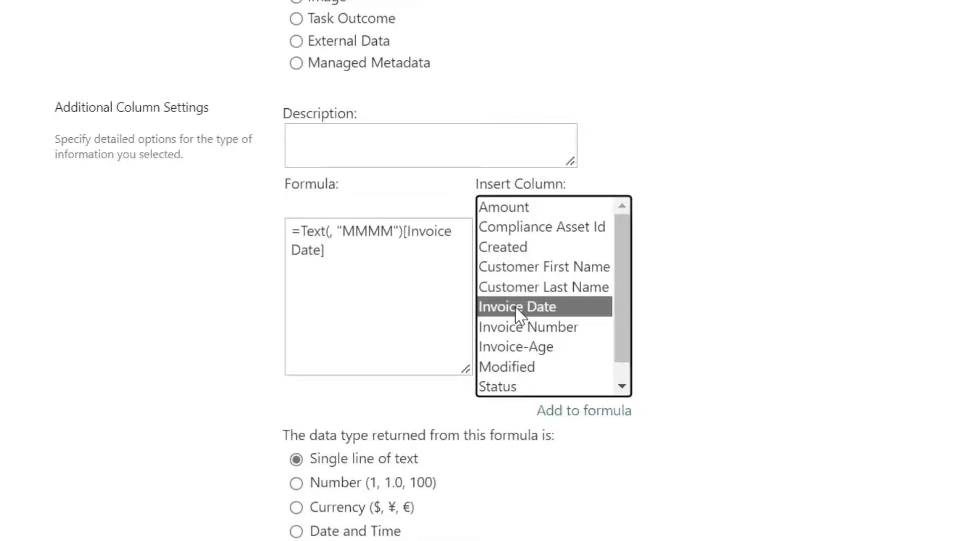
pyautogui.moveTo(406, 233); pyautogui.dragTo(427, 252)
pyautogui.hotkey('ctrl', 'x')
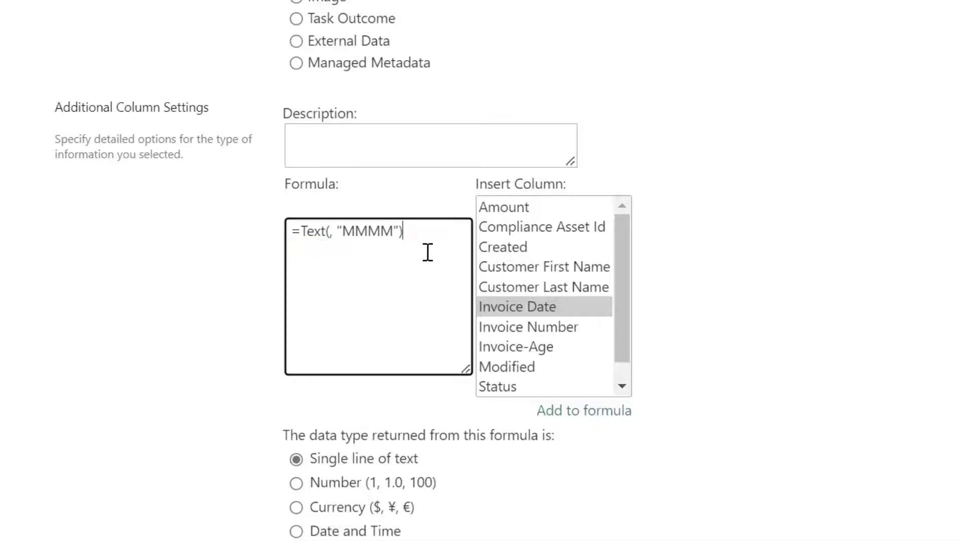
pyautogui.click(331, 237)
pyautogui.hotkey('ctrl', 'v')
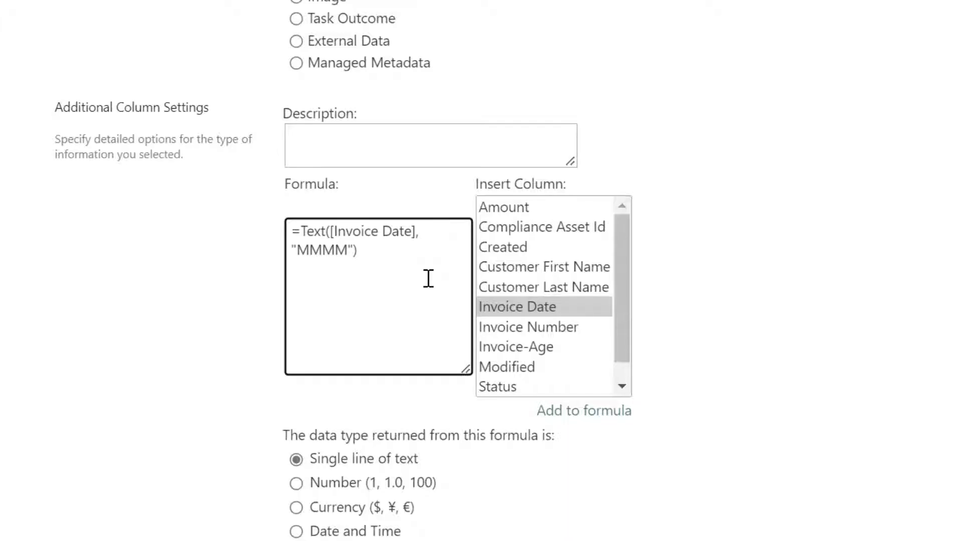
# - Save the Invoice Full Month Name column and widen it in the Invoices list so its header fits
pyautogui.scroll(-2, 434, 274)
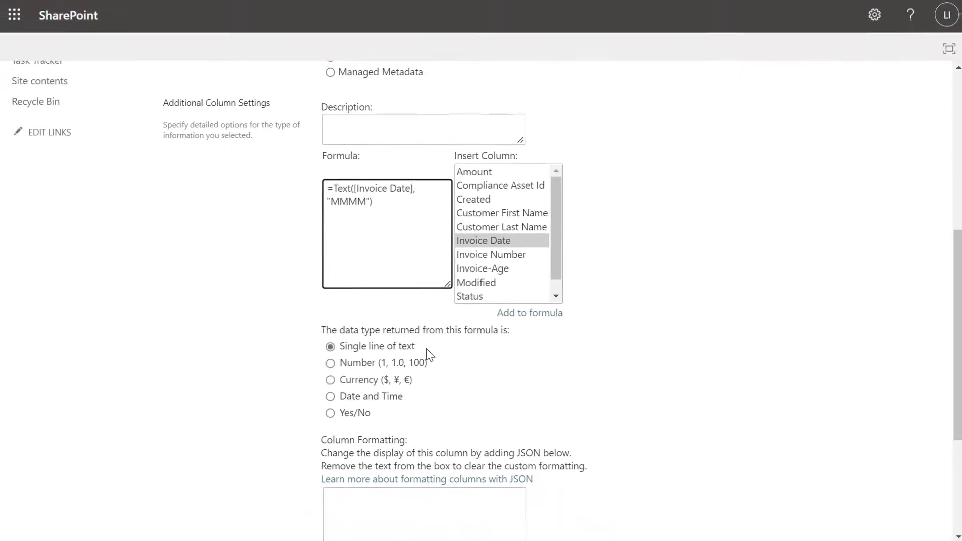
pyautogui.scroll(-3, 425, 354)
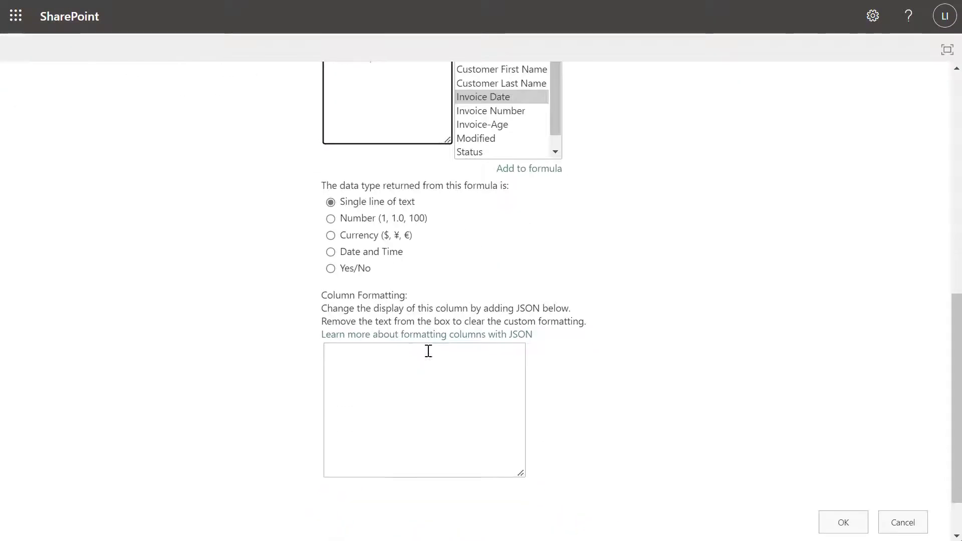
pyautogui.click(844, 523)
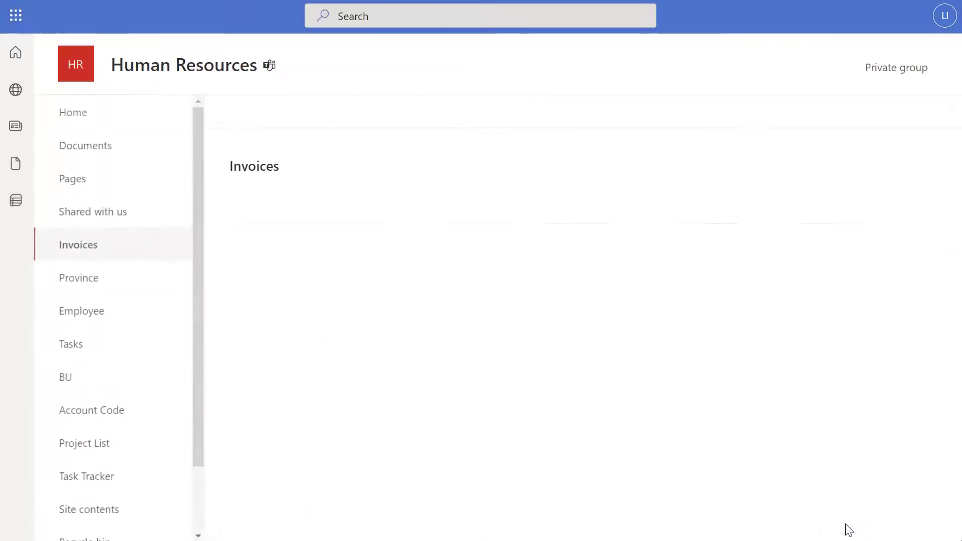
pyautogui.hscroll(2, 827, 530)
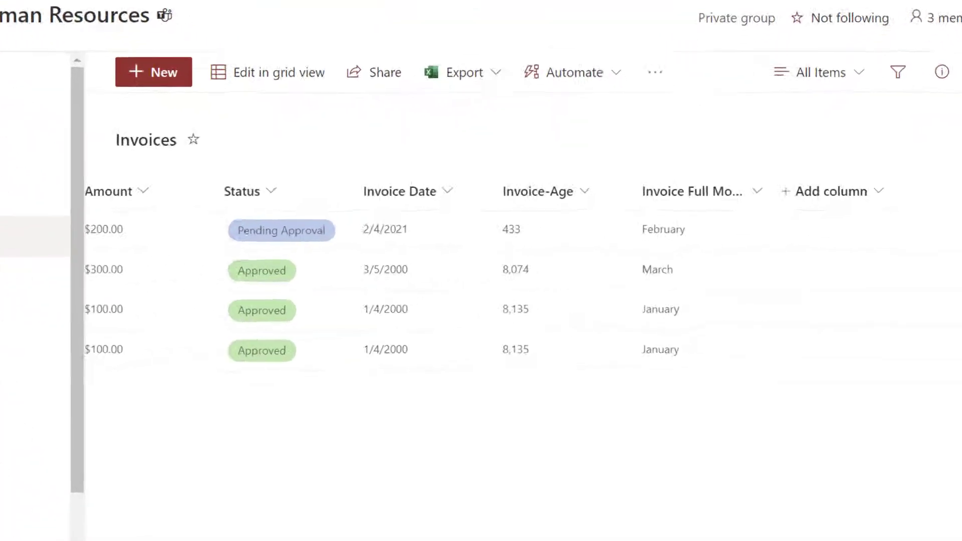
pyautogui.moveTo(792, 152); pyautogui.dragTo(925, 161)
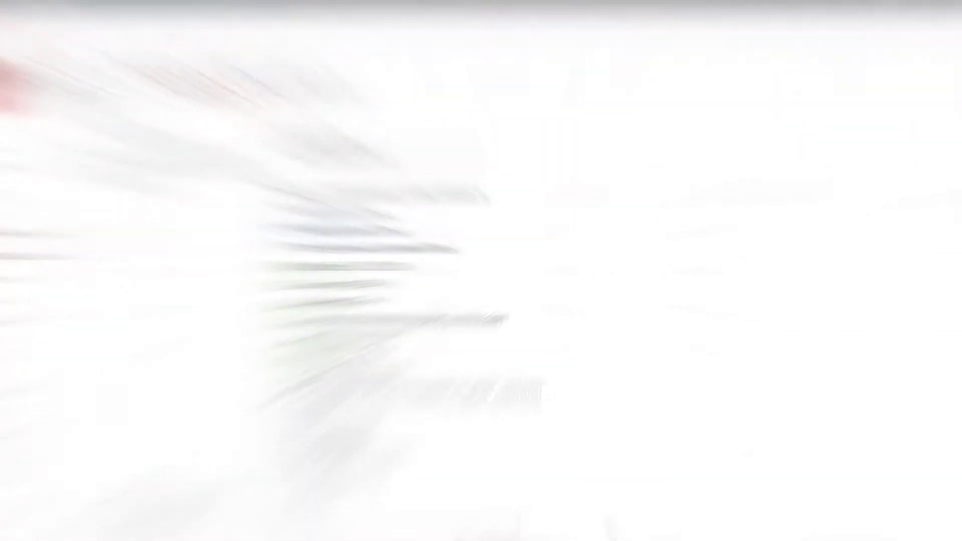
# - Enter the formula =Text(, "MMM") for the calculated Invoice Month First 3 column, leaving the first argument empty
pyautogui.scroll(-4, 591, 437)
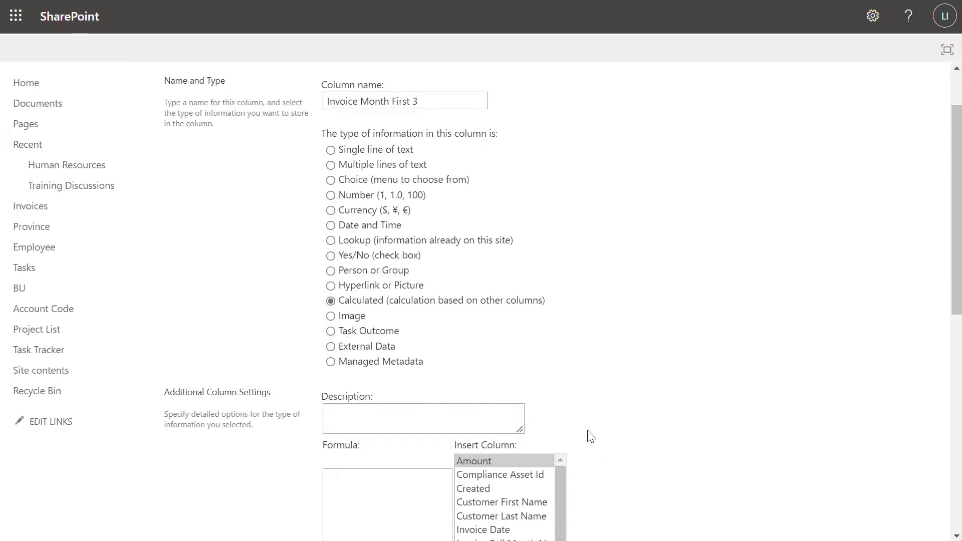
pyautogui.scroll(-2, 608, 418)
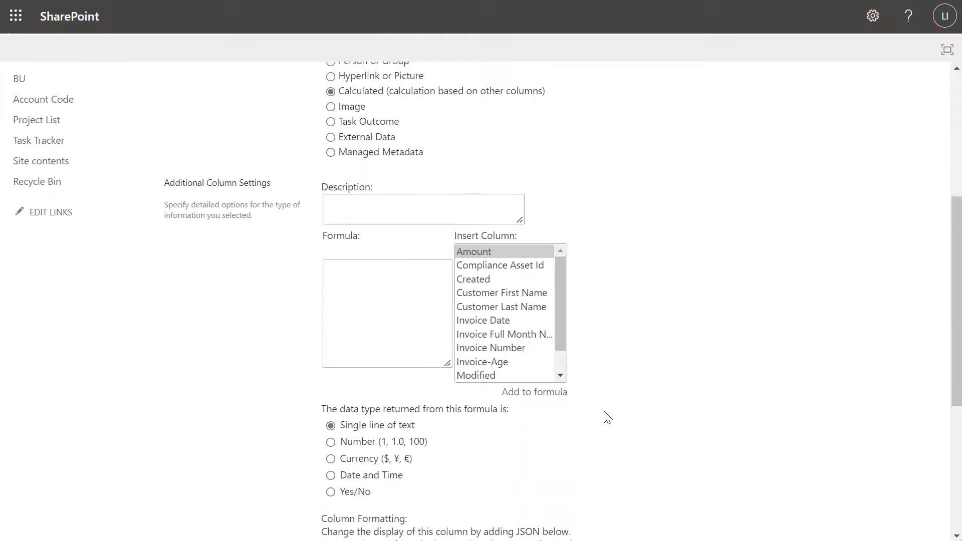
pyautogui.click(375, 272)
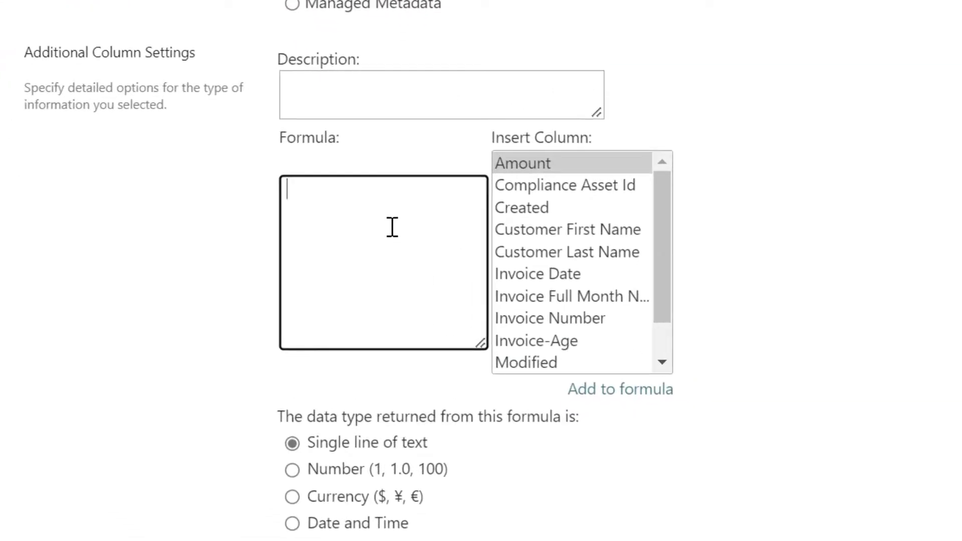
pyautogui.hotkey('ctrl', 'v')
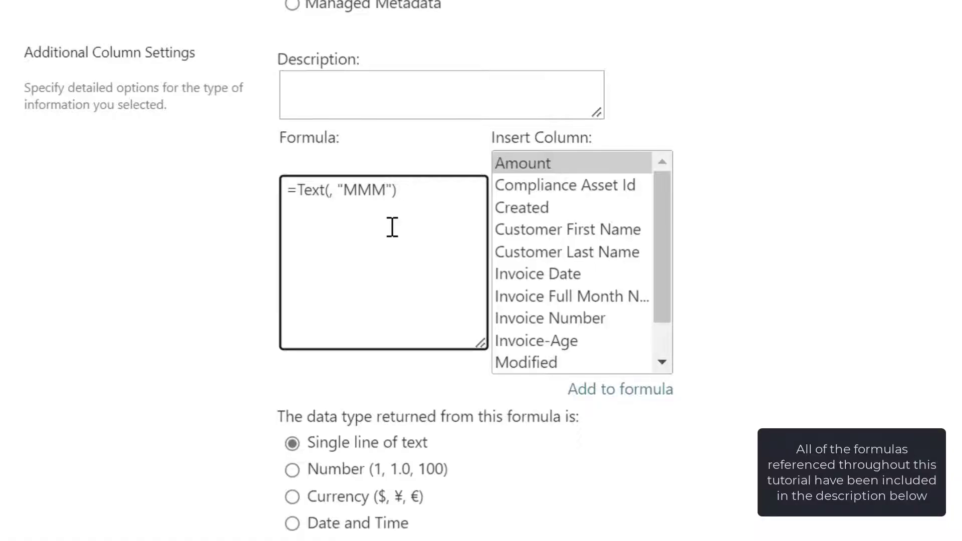
pyautogui.click(384, 192)
pyautogui.click(404, 187)
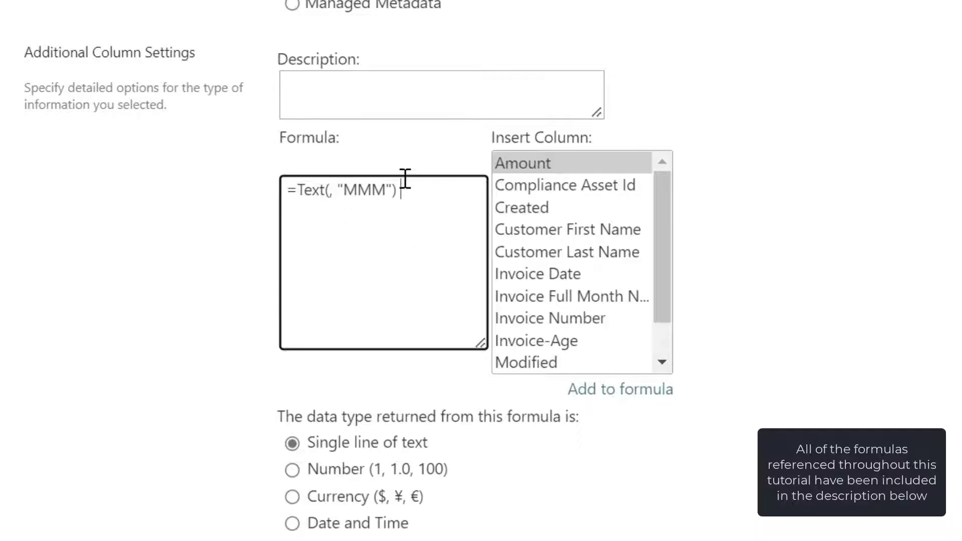
# - Insert the Invoice Date column as the first argument so the formula reads =Text([Invoice Date], "MMM")
pyautogui.click(536, 281)
pyautogui.doubleClick(536, 288)
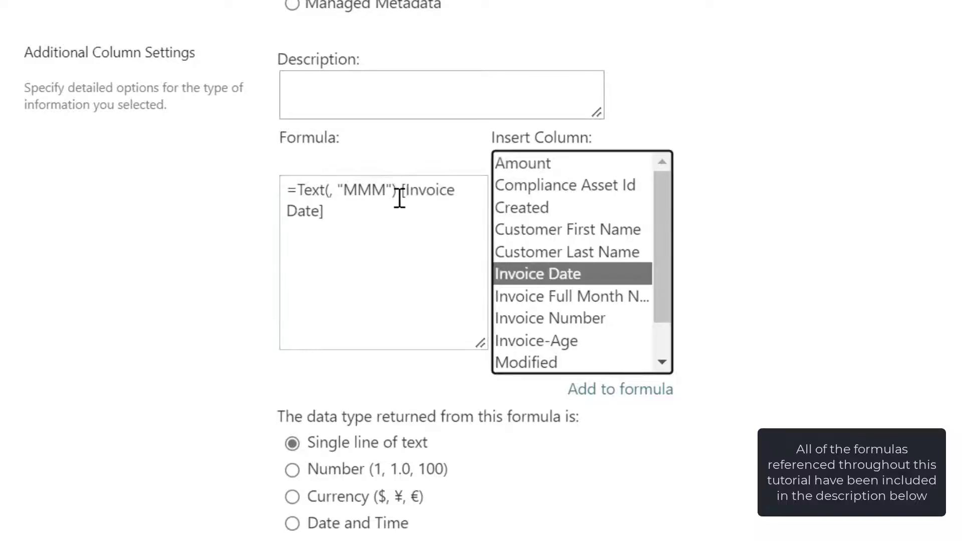
pyautogui.moveTo(401, 195); pyautogui.dragTo(422, 230)
pyautogui.hotkey('ctrl', 'x')
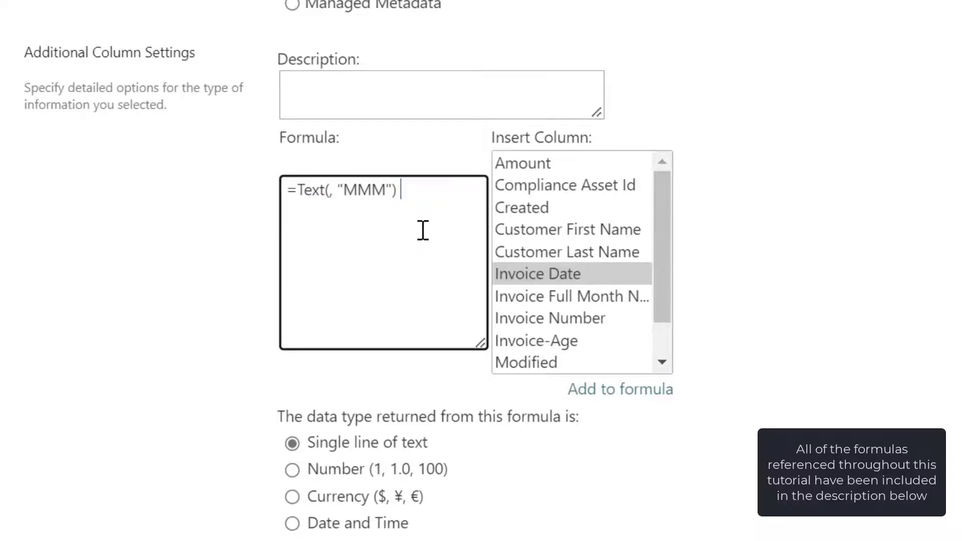
pyautogui.click(330, 193)
pyautogui.hotkey('ctrl', 'v')
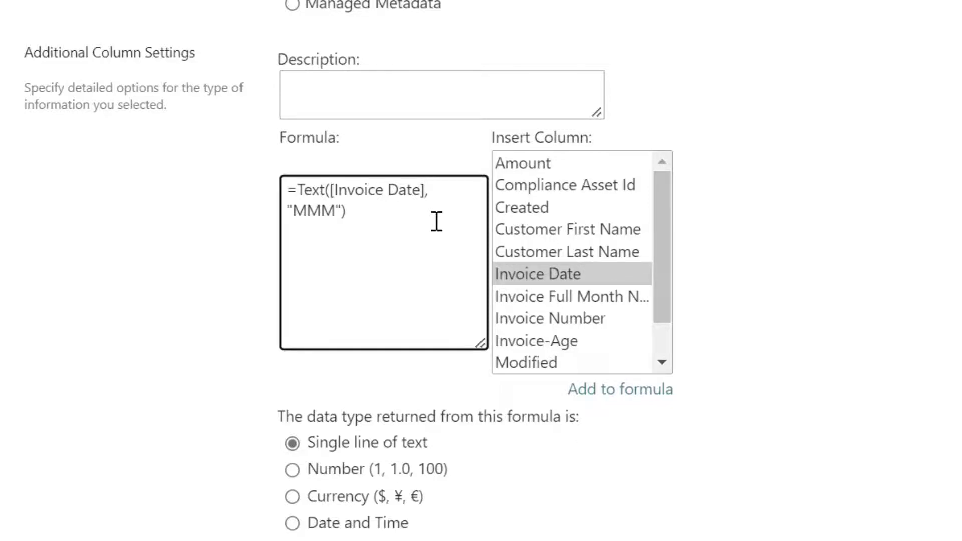
# - Save the Invoice Month First 3 column and widen it in the Invoices list so its header fits
pyautogui.scroll(-3, 436, 221)
pyautogui.scroll(-3, 436, 221)
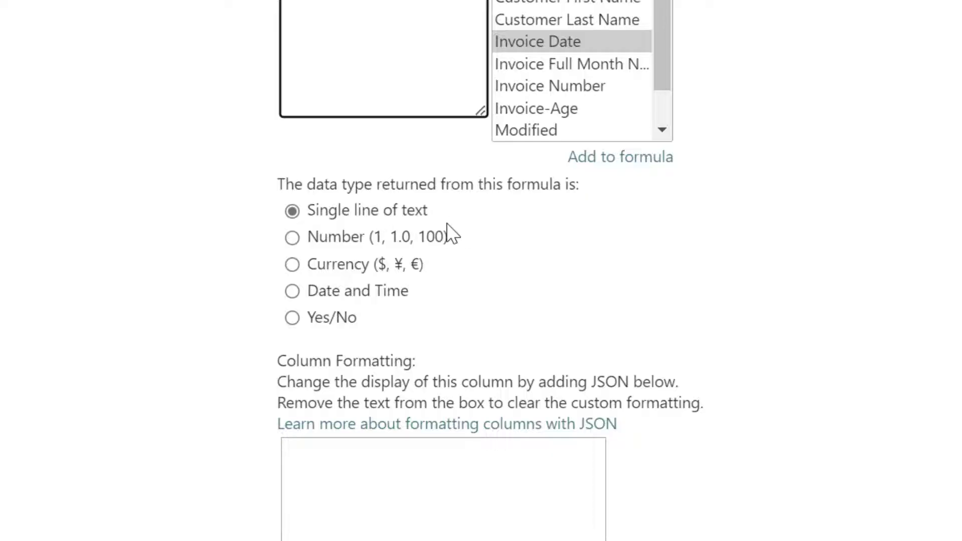
pyautogui.scroll(-2, 548, 244)
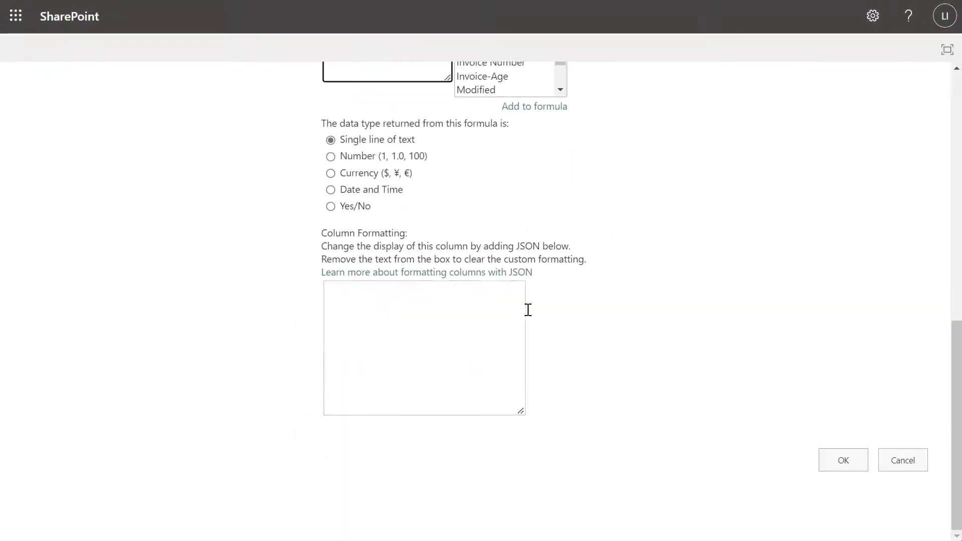
pyautogui.click(858, 465)
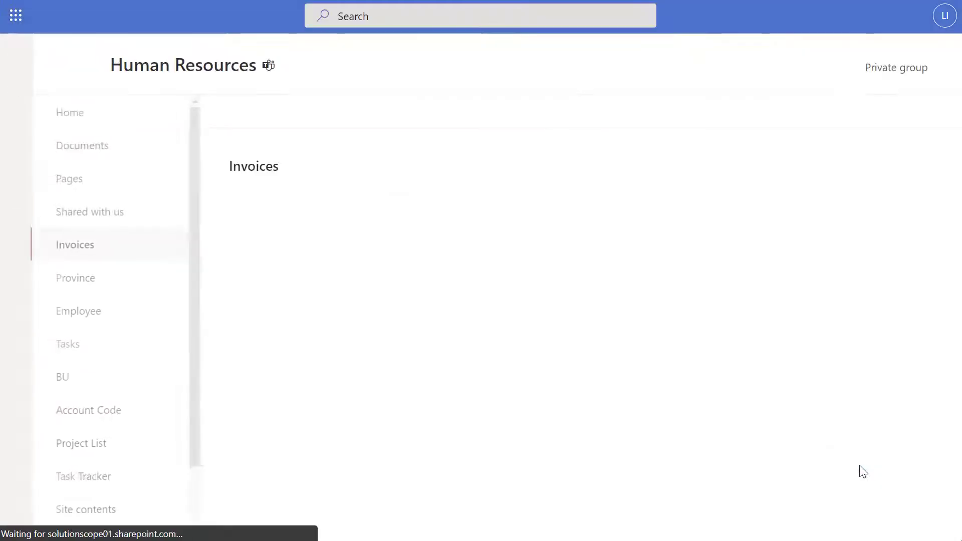
pyautogui.moveTo(676, 536); pyautogui.dragTo(870, 536)
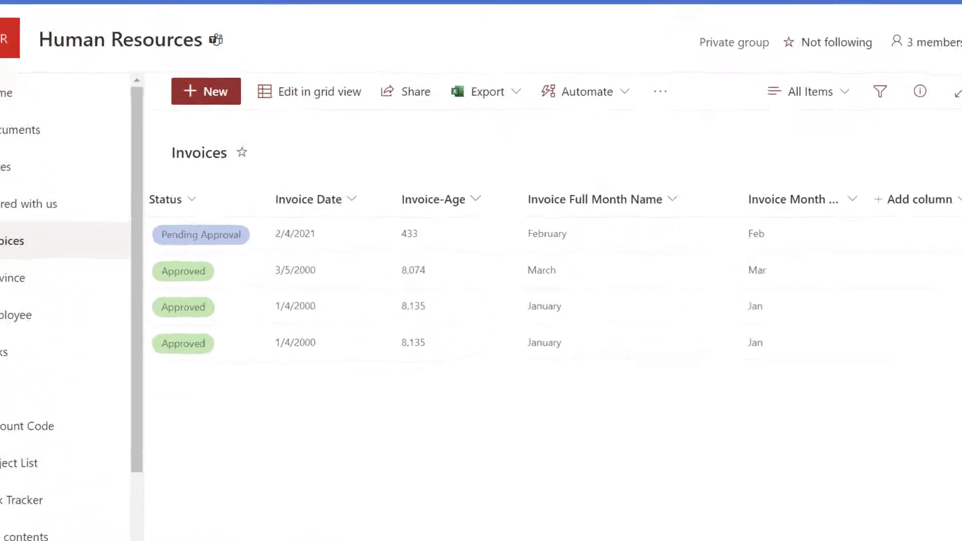
pyautogui.moveTo(861, 208); pyautogui.dragTo(870, 210)
pyautogui.moveTo(923, 184); pyautogui.dragTo(947, 184)
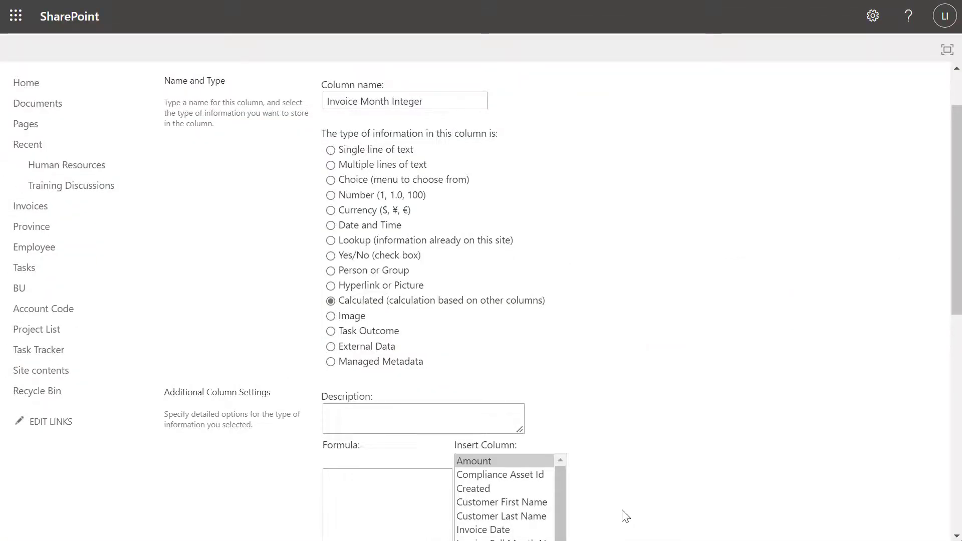
# - Enter the formula =Text(, "MM") for the calculated Invoice Month Integer column, leaving the first argument empty
pyautogui.scroll(-3, 616, 489)
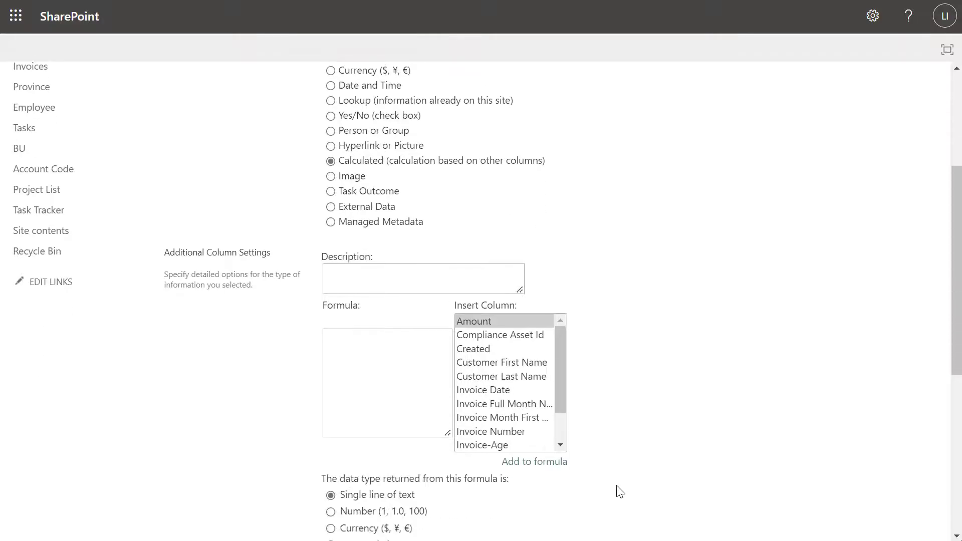
pyautogui.click(401, 276)
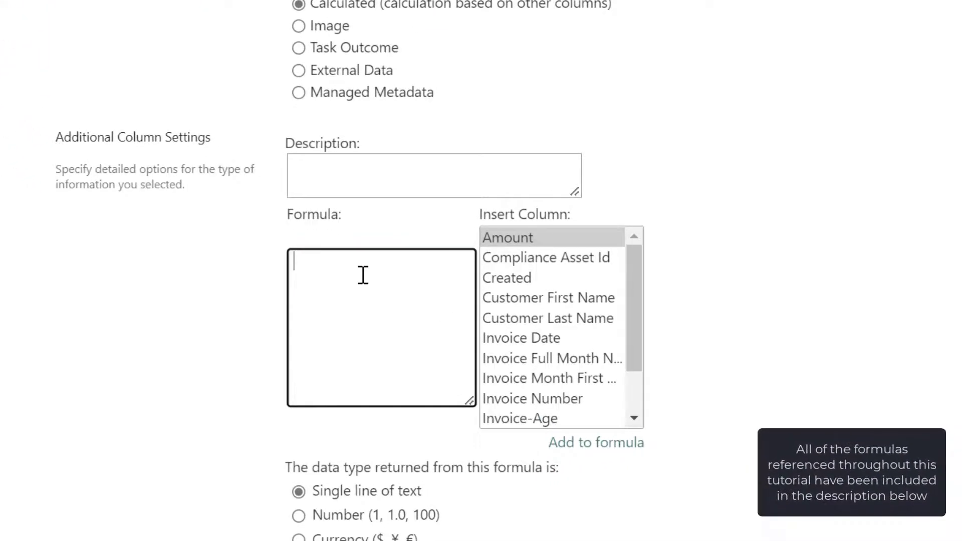
pyautogui.hotkey('ctrl', 'v')
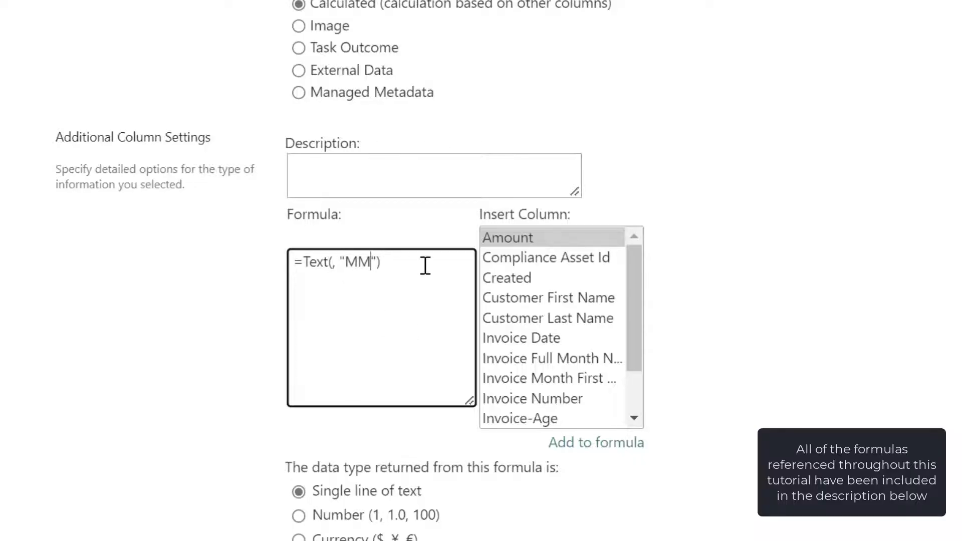
# - Insert the Invoice Date column as the first argument so the formula reads =Text([Invoice Date], "MM")
pyautogui.click(544, 346)
pyautogui.doubleClick(543, 345)
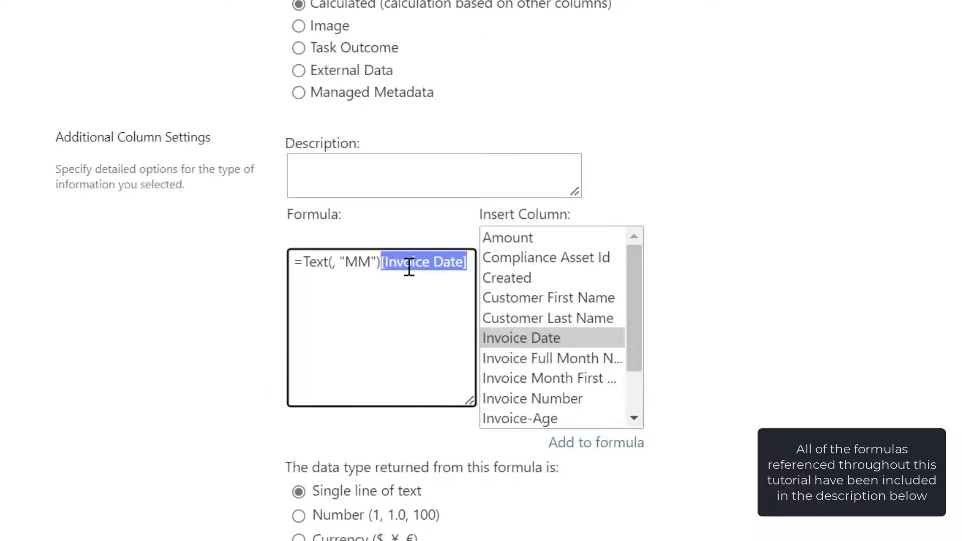
pyautogui.hotkey('ctrl', 'x')
pyautogui.click(334, 261)
pyautogui.hotkey('ctrl', 'v')
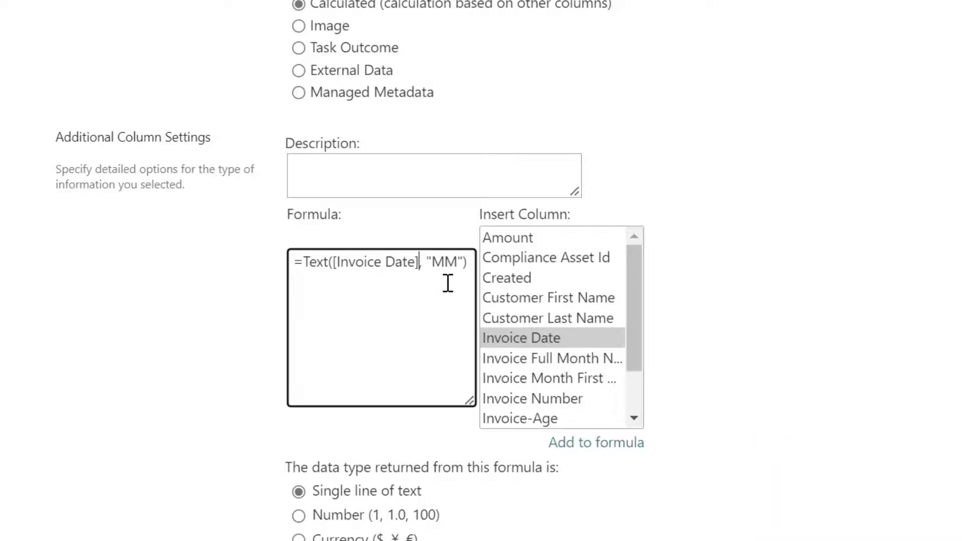
# - Save the Invoice Month Integer column and widen it in the Invoices list so its header fits
pyautogui.scroll(-4, 450, 286)
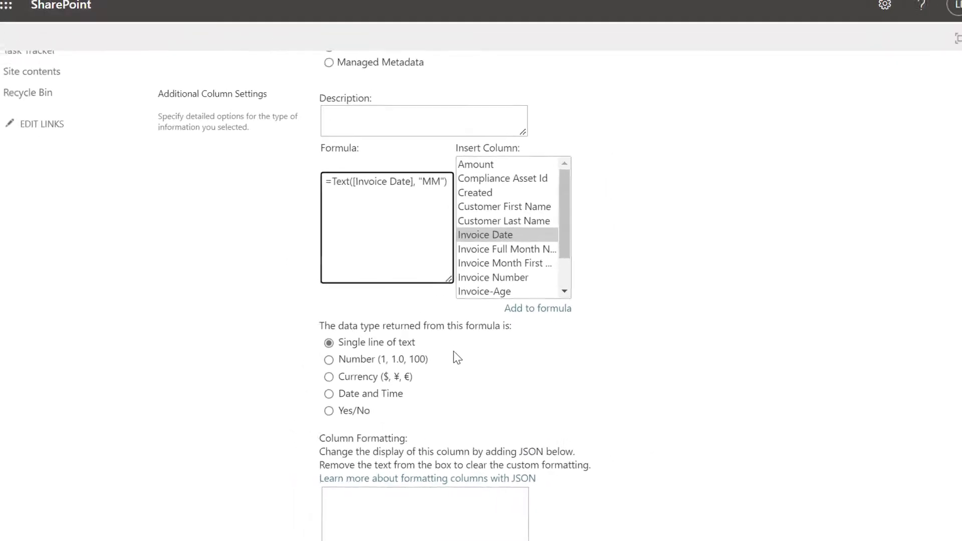
pyautogui.scroll(-5, 456, 360)
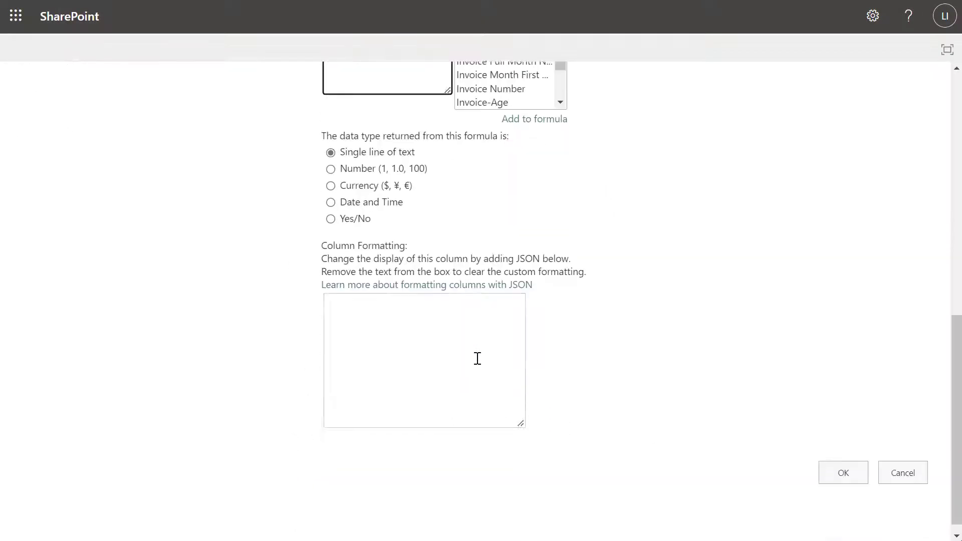
pyautogui.click(830, 468)
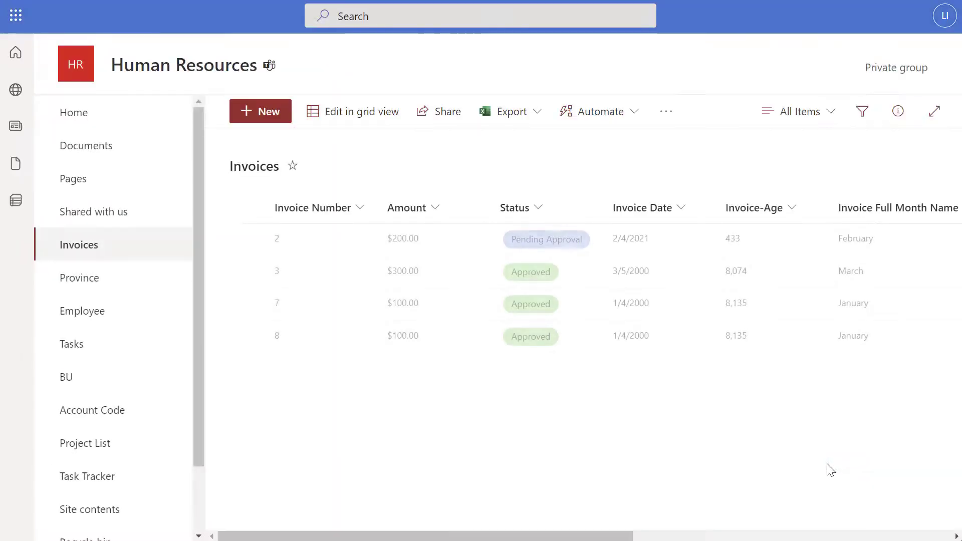
pyautogui.moveTo(669, 538); pyautogui.dragTo(891, 539)
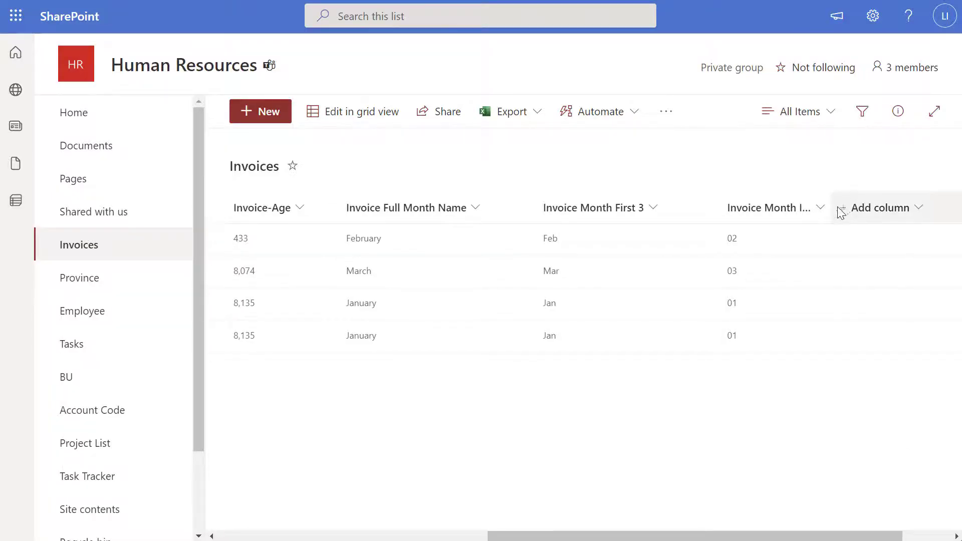
pyautogui.moveTo(834, 208); pyautogui.dragTo(900, 208)
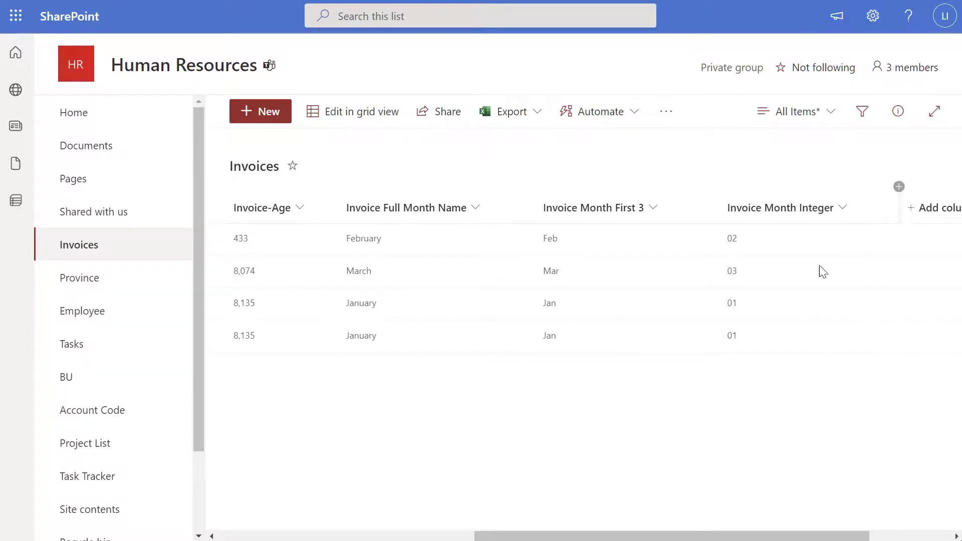
pyautogui.moveTo(707, 537); pyautogui.dragTo(639, 537)
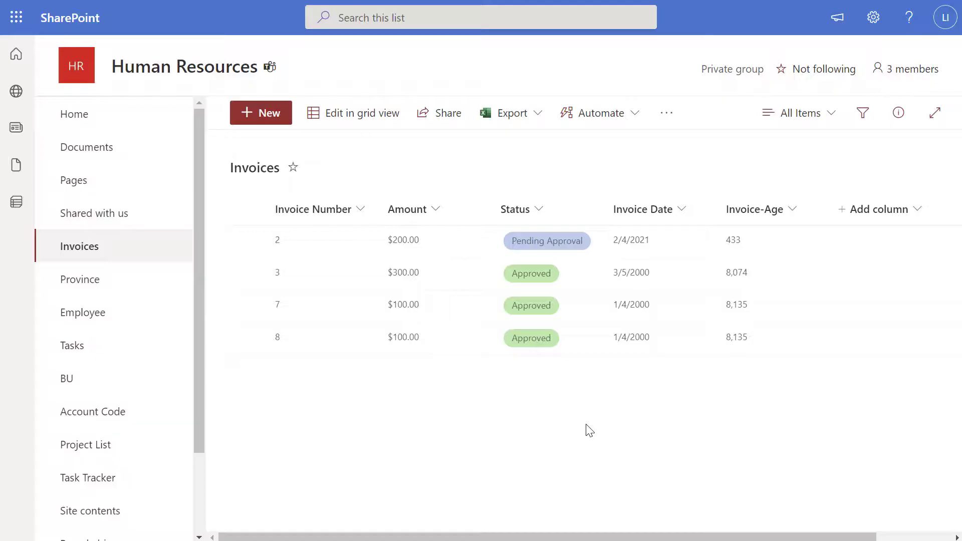
# - Start another new column in the Invoices list, named Invoice-Year, with the Calculated type
pyautogui.click(918, 207)
pyautogui.click(894, 210)
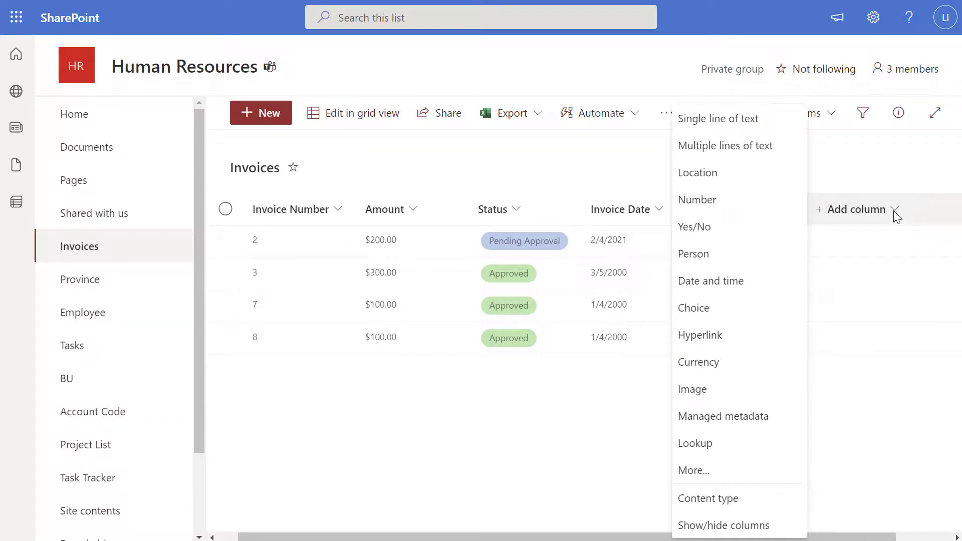
pyautogui.click(719, 469)
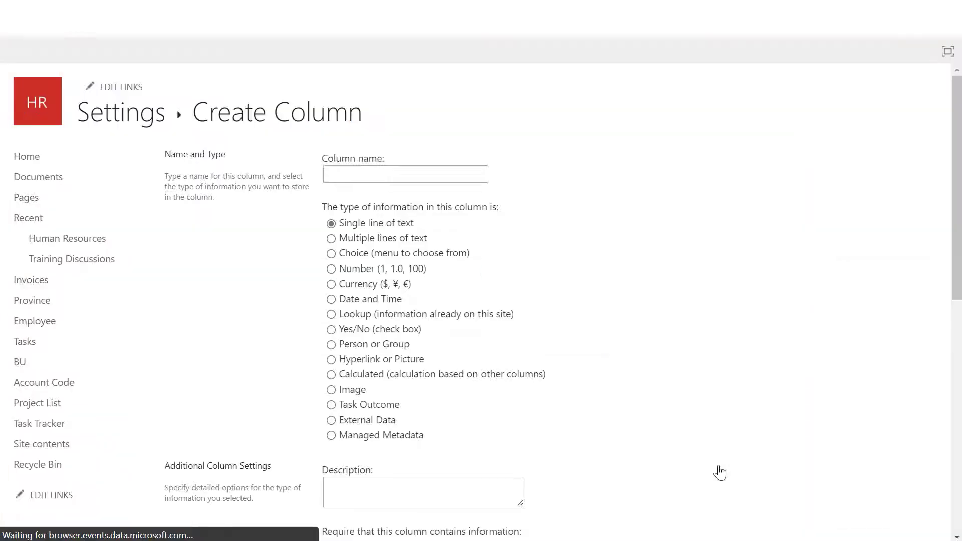
pyautogui.write('Invoice-Year')
pyautogui.click(354, 377)
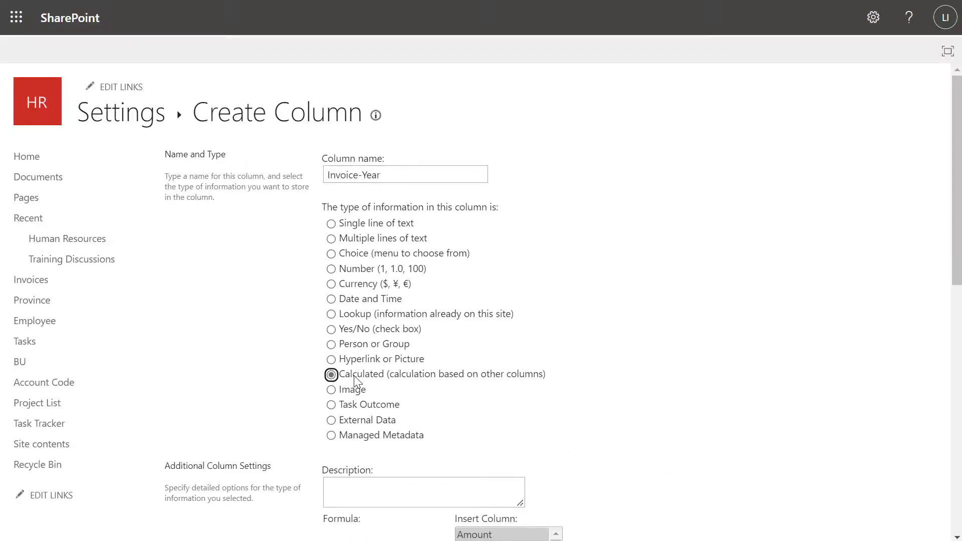
# - Enter the formula =Text(, "YYYY") for the Invoice-Year column, leaving the first argument empty
pyautogui.scroll(-5, 354, 380)
pyautogui.click(354, 380)
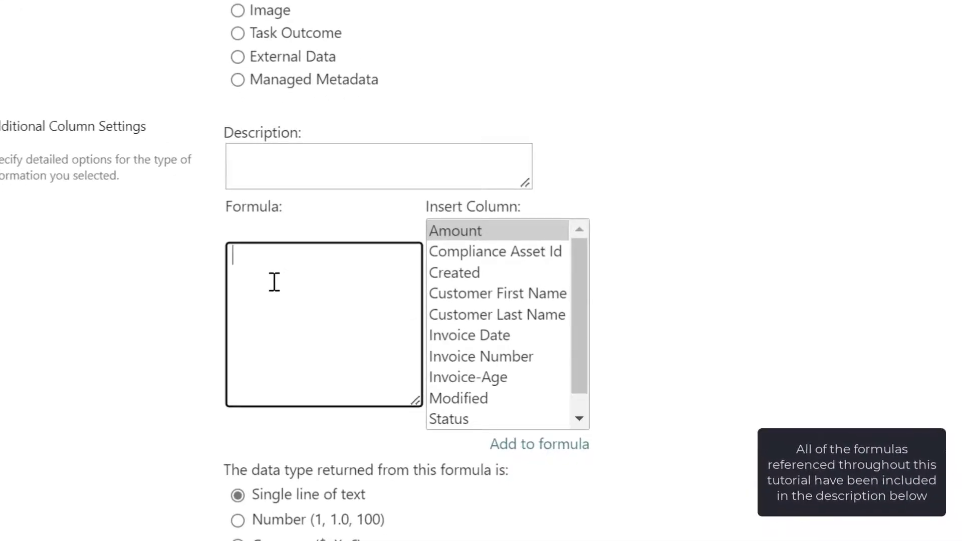
pyautogui.hotkey('ctrl', 'v')
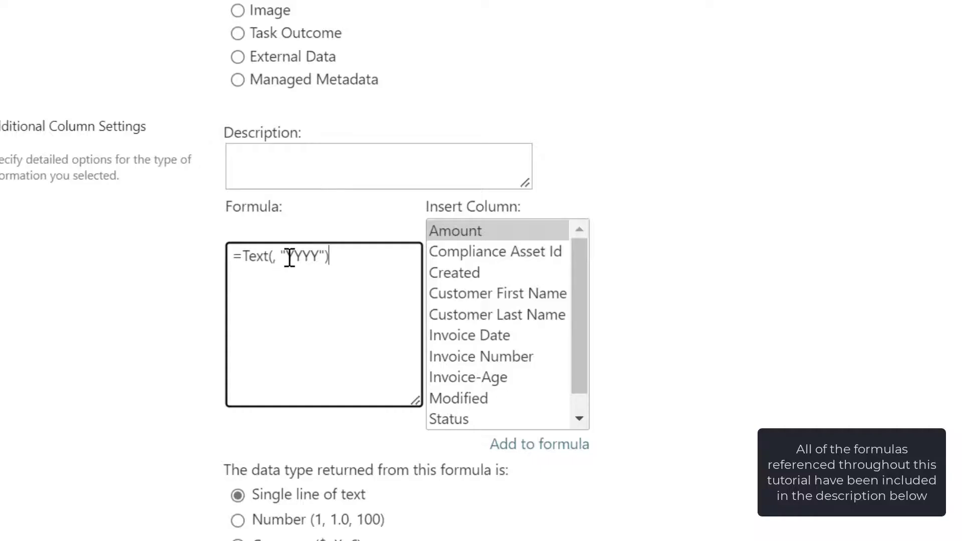
pyautogui.doubleClick(290, 257)
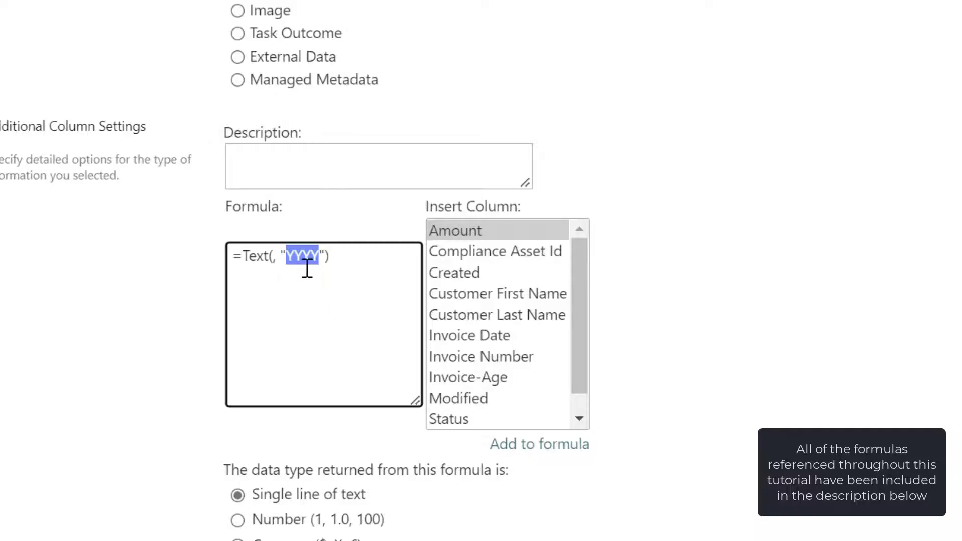
# - Insert the Invoice Date column as the first argument so the Invoice-Year formula reads =Text([Invoice Date], "YYYY")
pyautogui.click(332, 259)
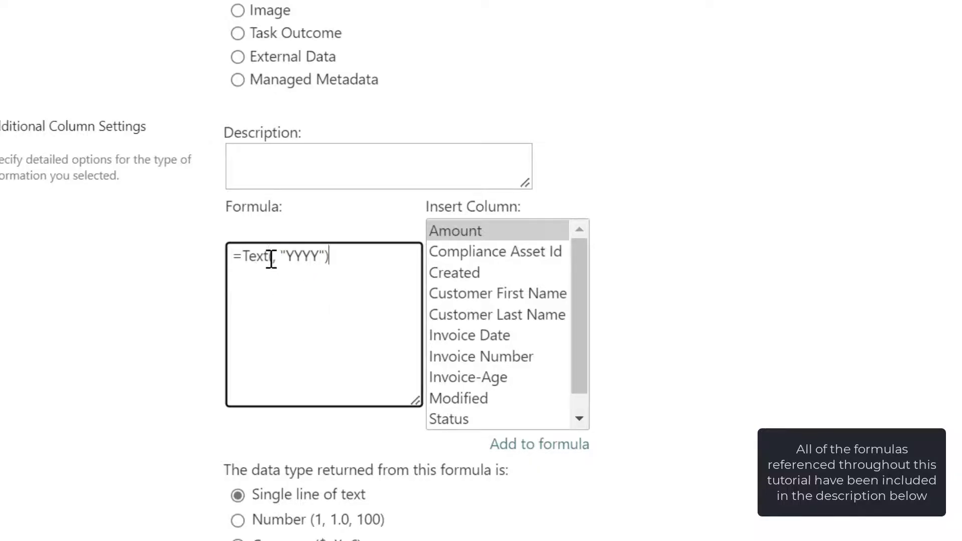
pyautogui.press('Right')
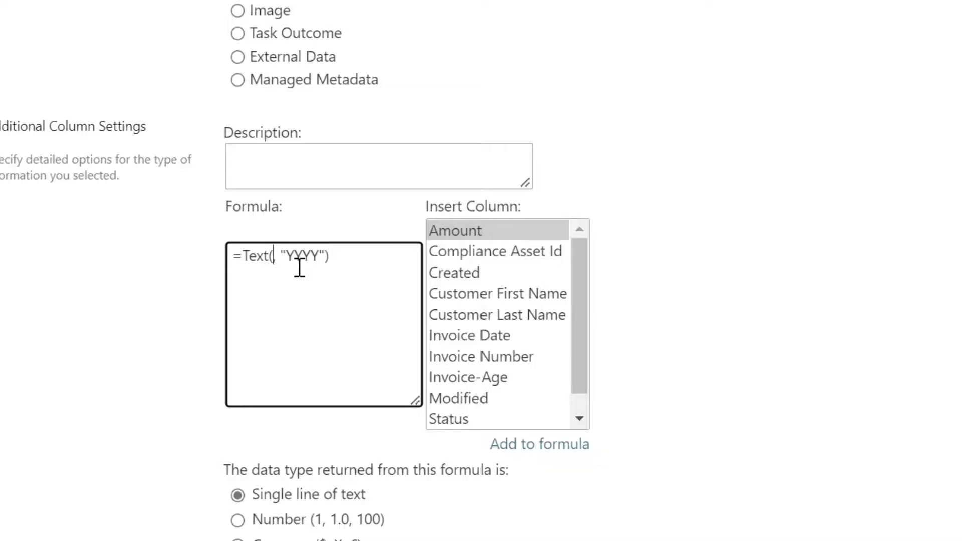
pyautogui.click(338, 258)
pyautogui.doubleClick(501, 339)
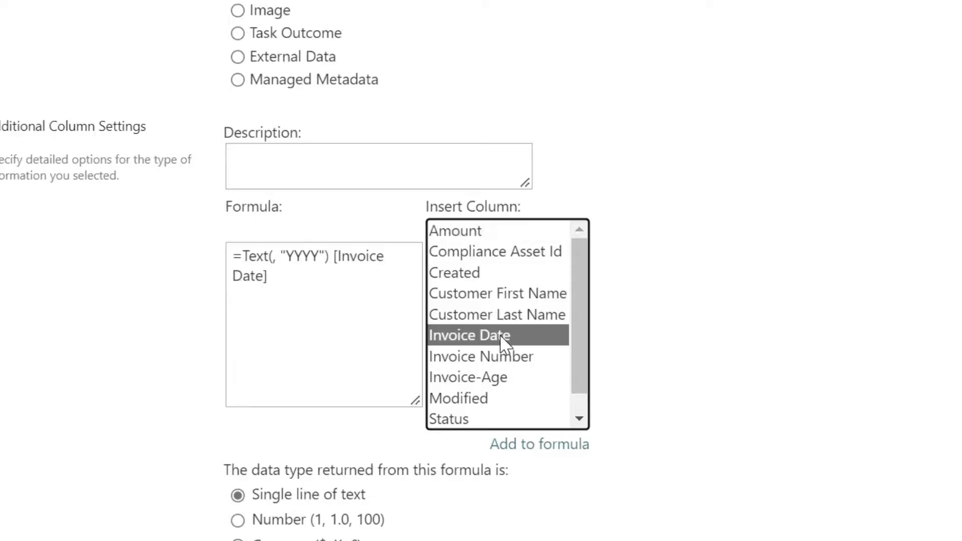
pyautogui.moveTo(333, 255); pyautogui.dragTo(356, 277)
pyautogui.hotkey('ctrl', 'c')
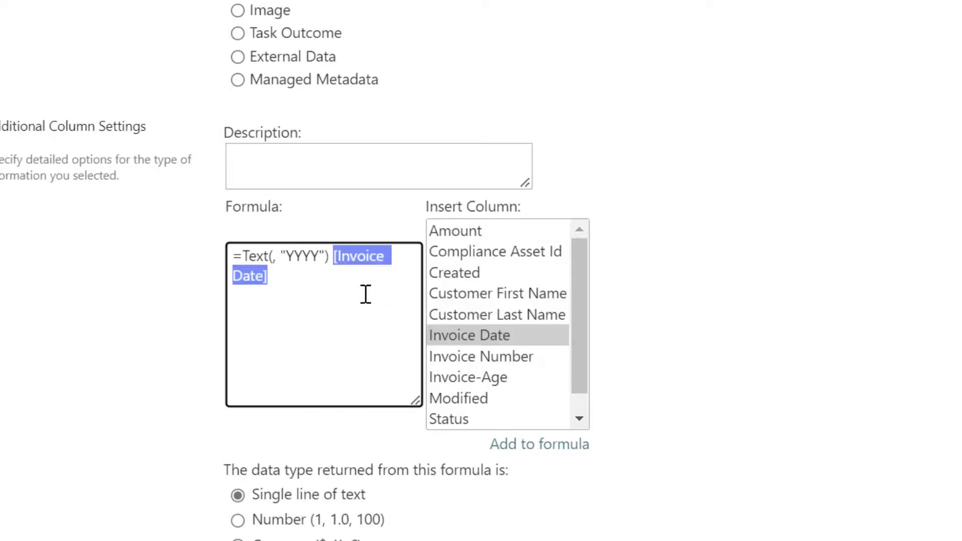
pyautogui.press('Delete')
pyautogui.click(272, 257)
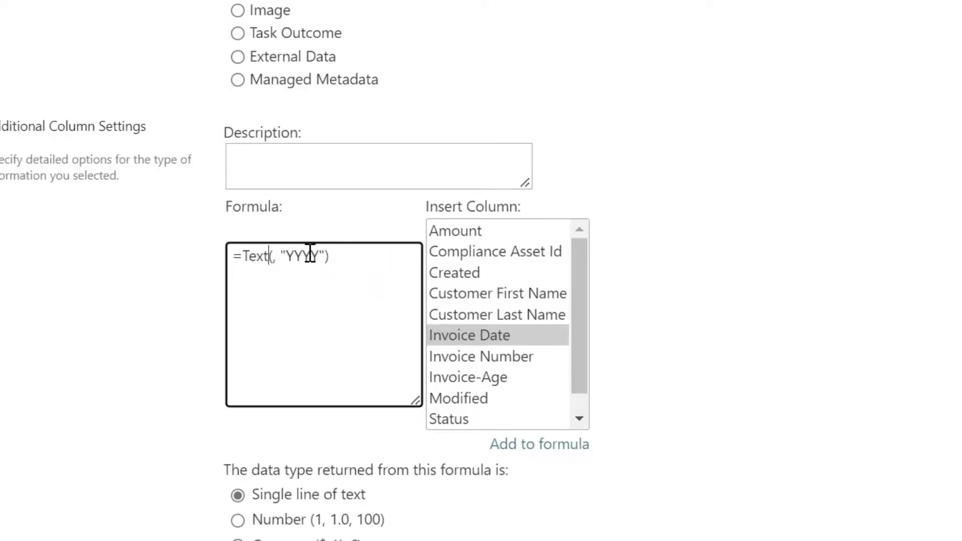
pyautogui.hotkey('ctrl', 'v')
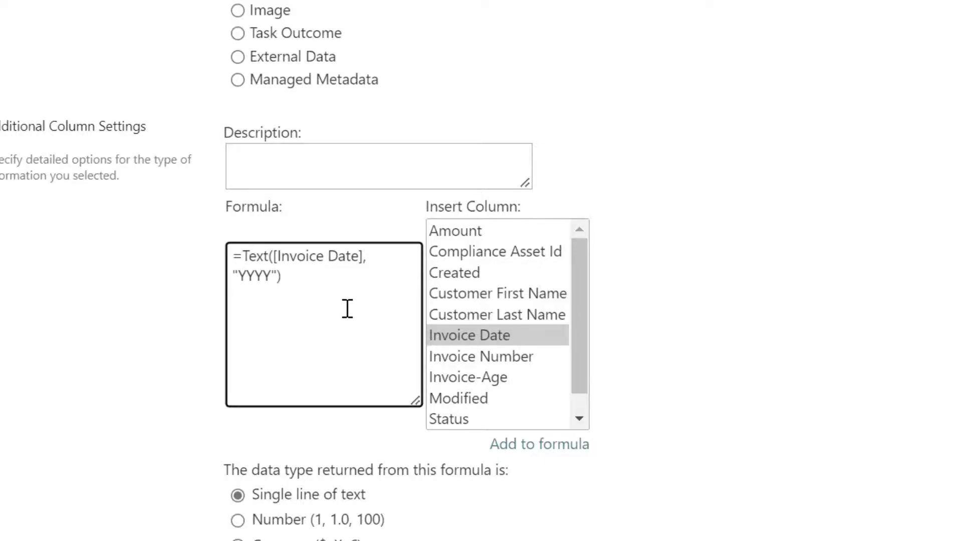
# - Save the Invoice-Year column with its formula to the Invoices list
pyautogui.scroll(-4, 347, 308)
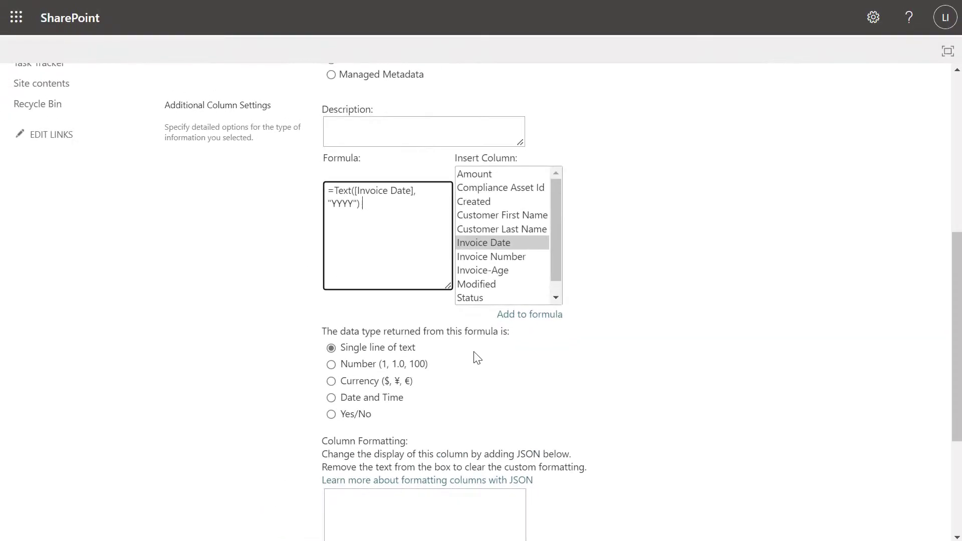
pyautogui.scroll(-4, 477, 358)
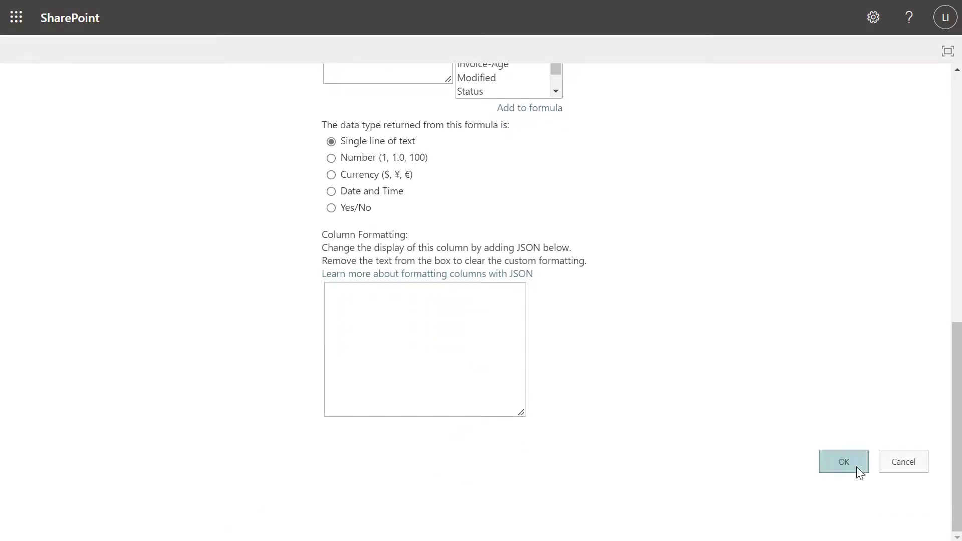
pyautogui.click(856, 467)
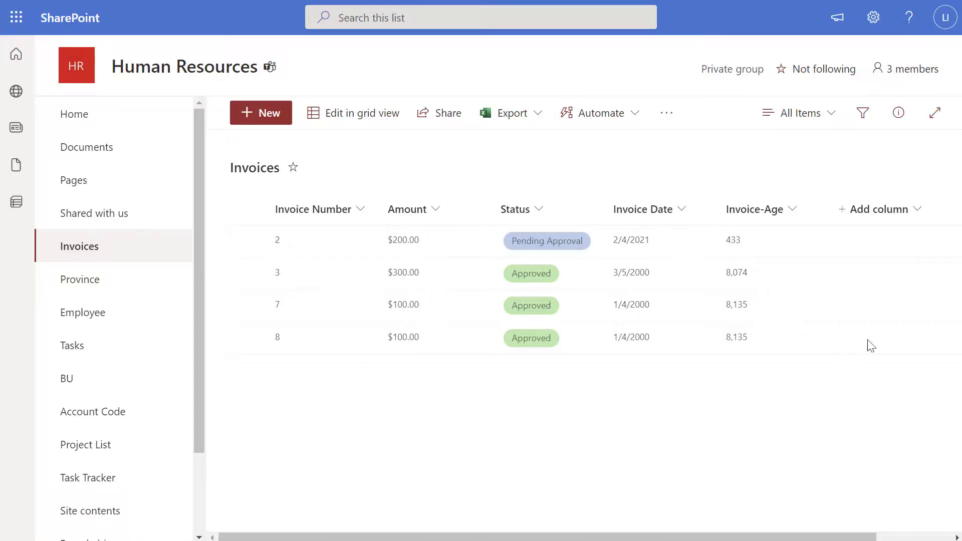
# - Start a new column in the Invoices list, named Invoice Day, with the Calculated type
pyautogui.hscroll(1, 918, 210)
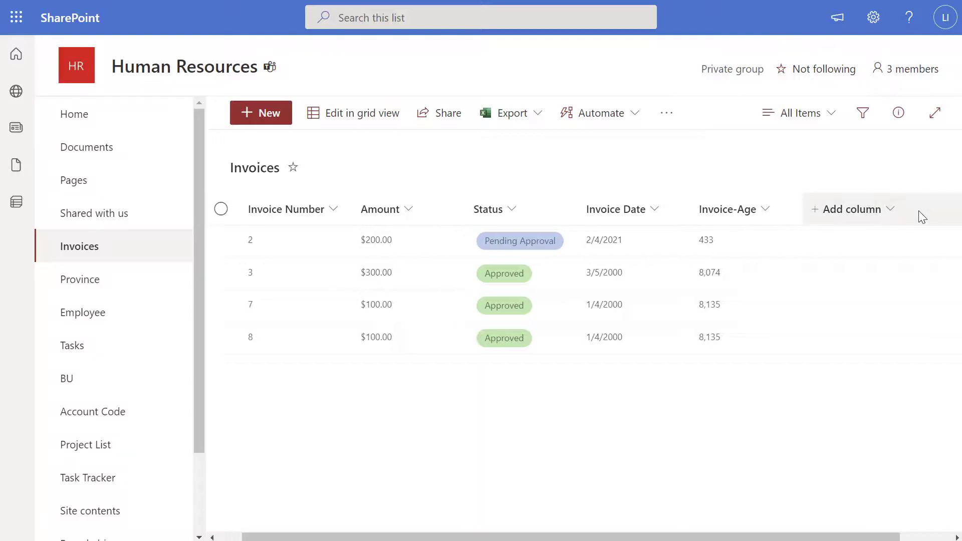
pyautogui.click(891, 210)
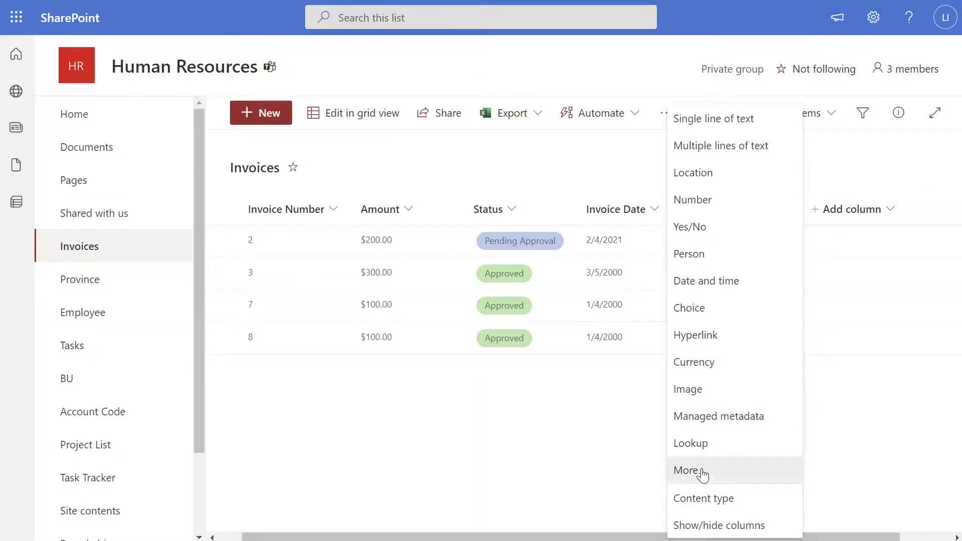
pyautogui.click(686, 470)
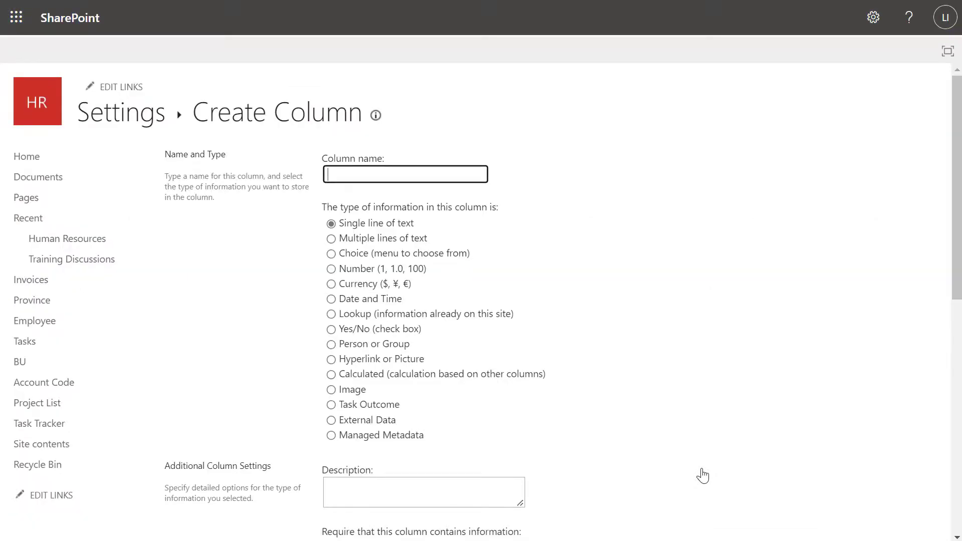
pyautogui.write('Invoice D')
pyautogui.write('ay')
pyautogui.click(368, 380)
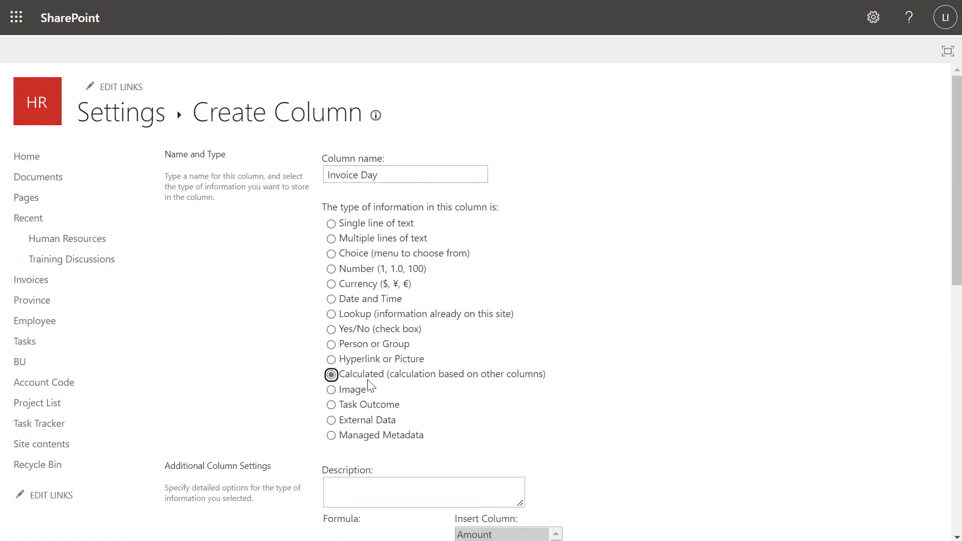
# - Enter the formula =TEXT(, "dddd") for the Invoice Day column, leaving the first argument empty
pyautogui.scroll(-4, 541, 384)
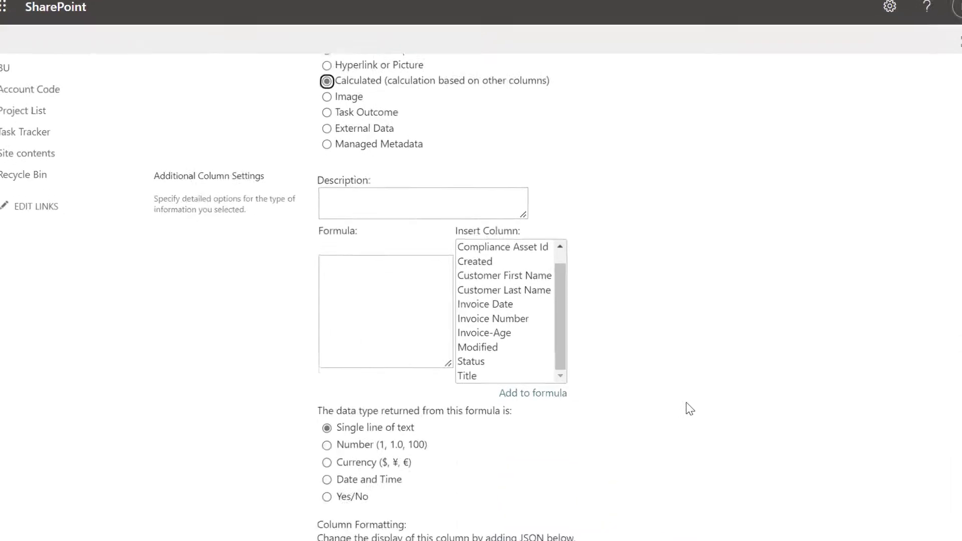
pyautogui.click(348, 291)
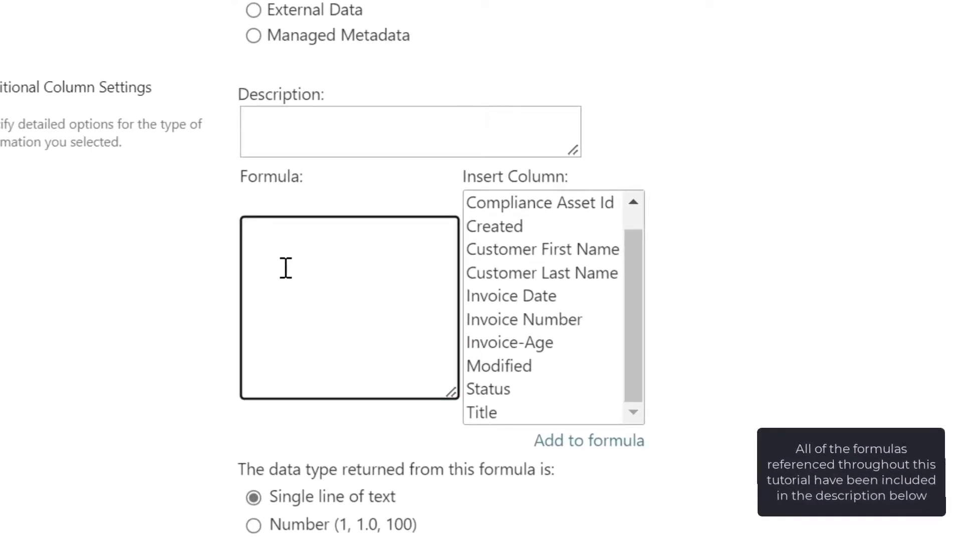
pyautogui.write('=TEXT(, "dddd")')
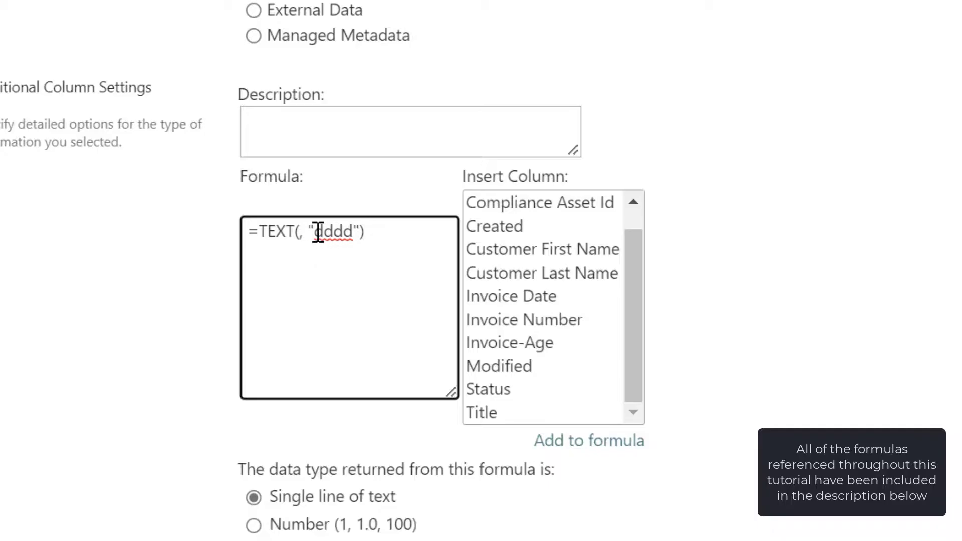
pyautogui.moveTo(315, 232); pyautogui.dragTo(355, 233)
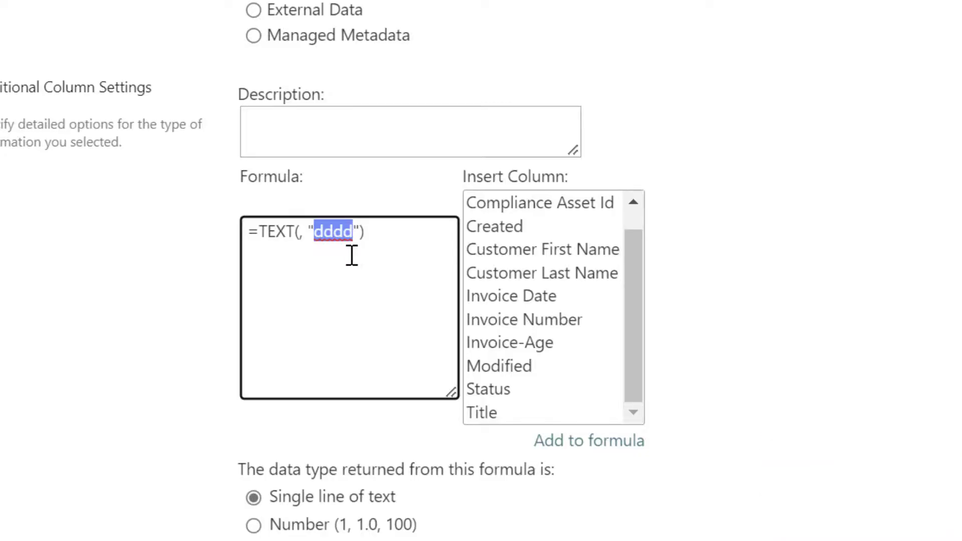
# - Insert the Invoice Date column as the first argument so the formula reads =TEXT([Invoice Date], "dddd")
pyautogui.click(300, 232)
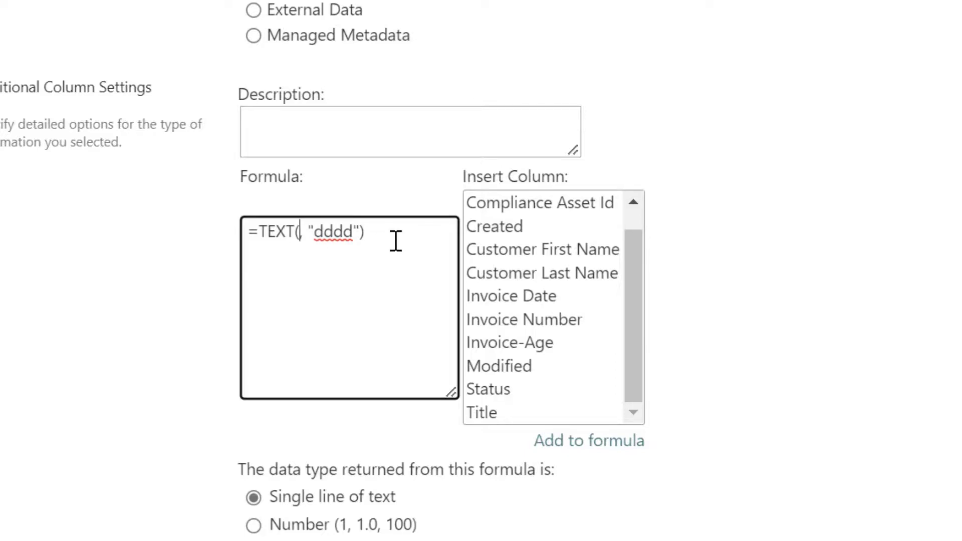
pyautogui.doubleClick(542, 296)
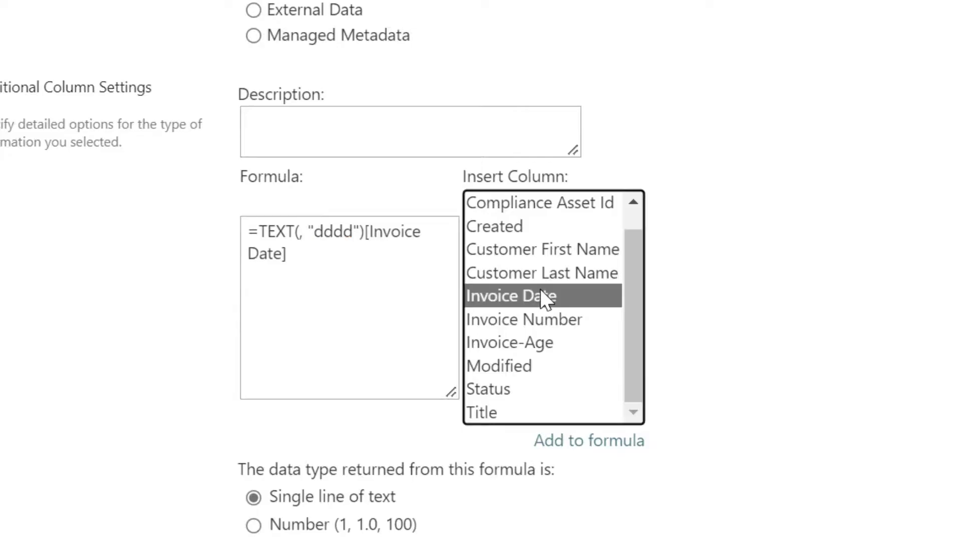
pyautogui.moveTo(365, 231); pyautogui.dragTo(392, 259)
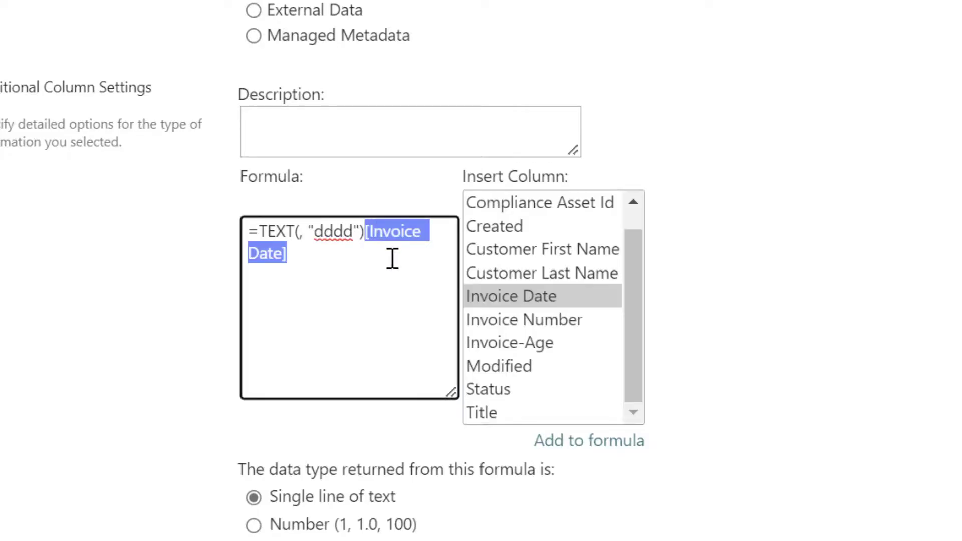
pyautogui.hotkey('ctrl', 'x')
pyautogui.click(299, 233)
pyautogui.hotkey('ctrl', 'v')
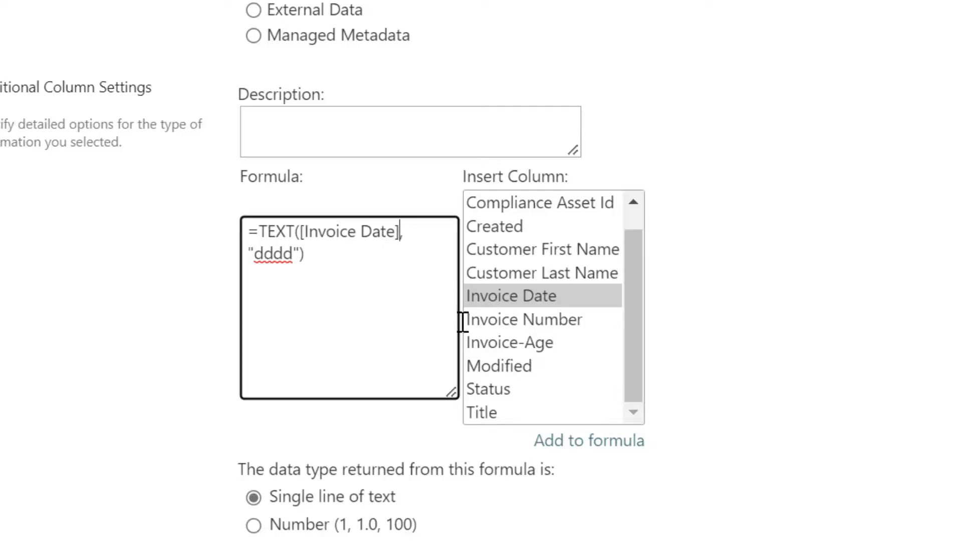
# - Save the Invoice Day column and bring it into view in the Invoices list
pyautogui.click(627, 496)
pyautogui.scroll(-3, 626, 496)
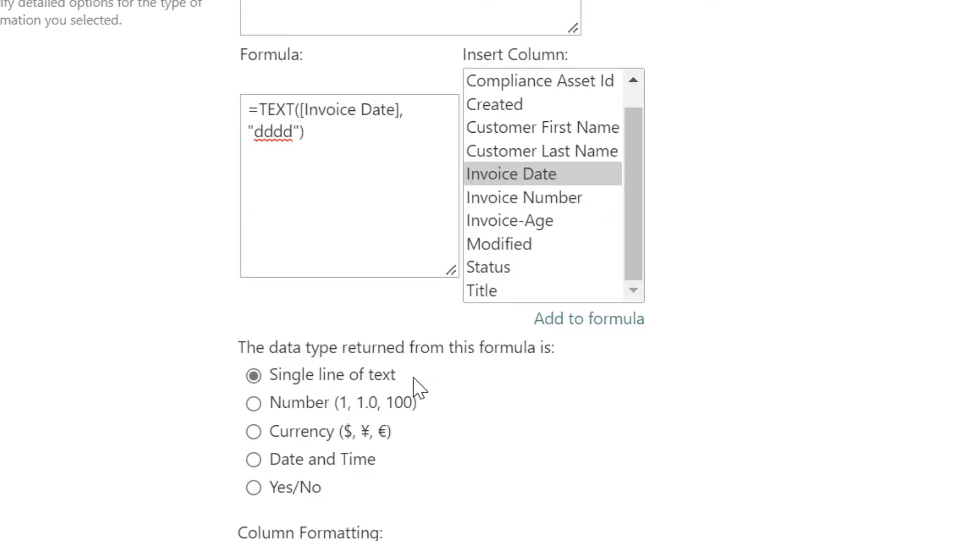
pyautogui.scroll(-4, 660, 389)
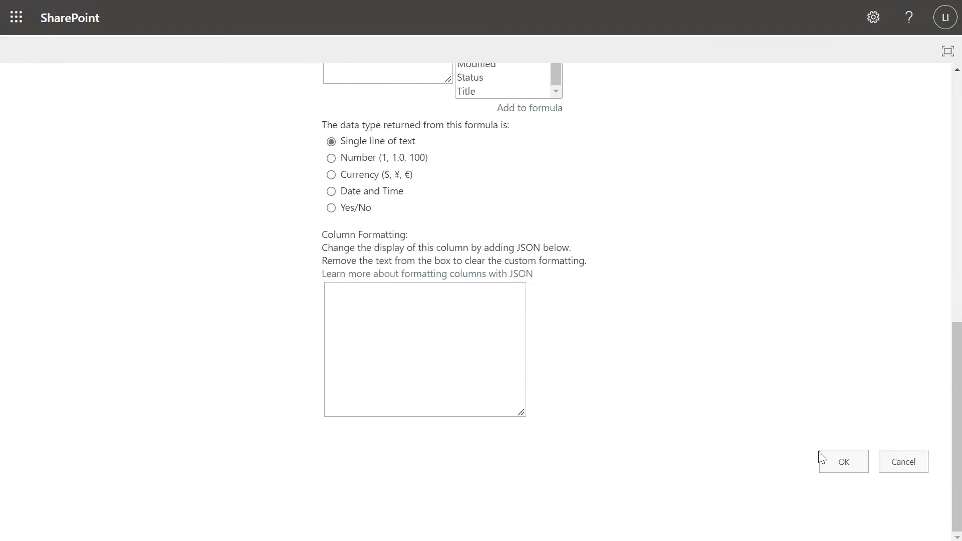
pyautogui.click(828, 462)
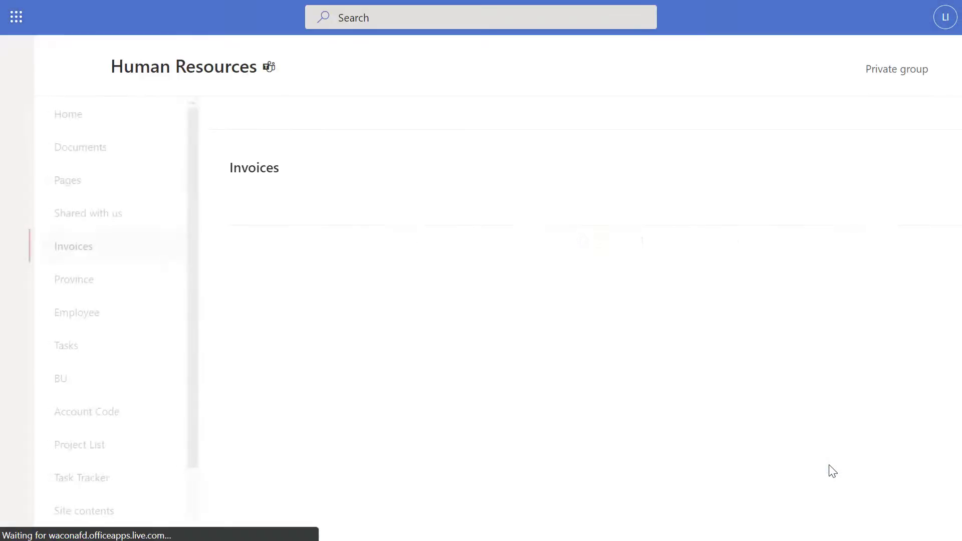
pyautogui.moveTo(791, 537); pyautogui.dragTo(875, 536)
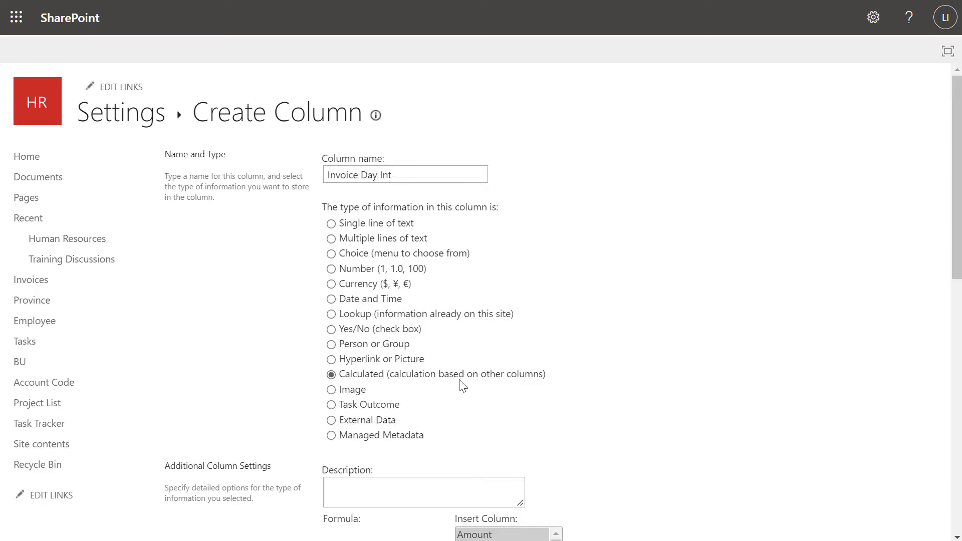
# - Enter the formula =WEEKDAY([Invoice Date]) for the calculated Invoice Day Int column
pyautogui.scroll(-5, 560, 419)
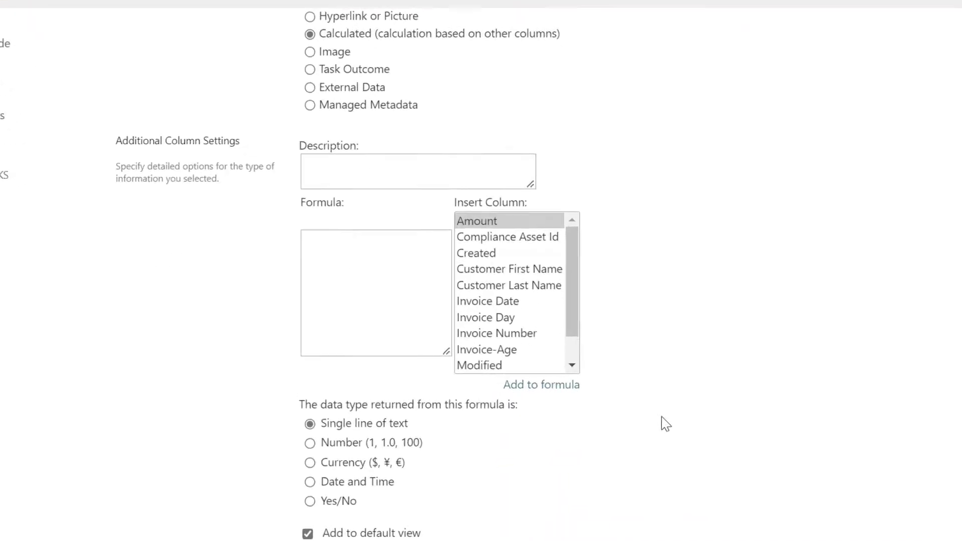
pyautogui.click(386, 264)
pyautogui.hotkey('ctrl', 'v')
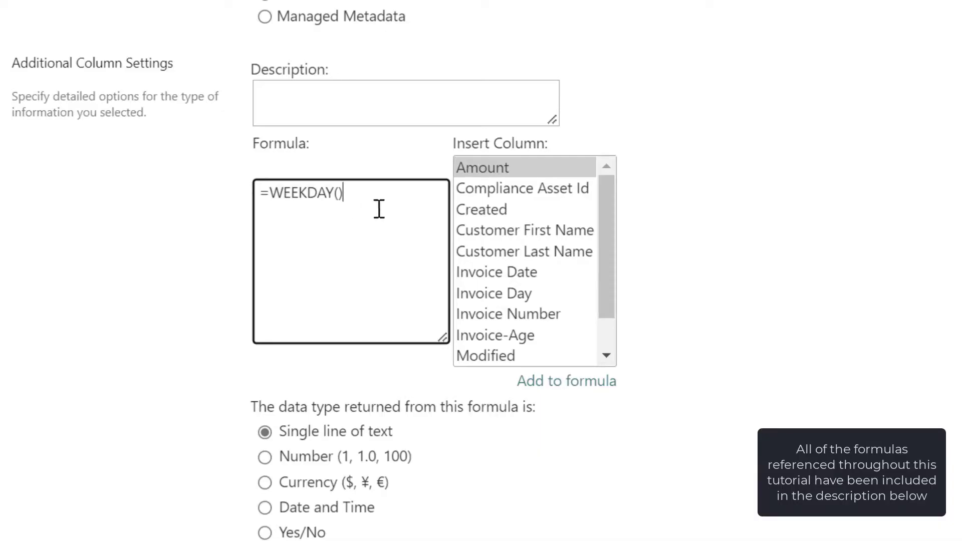
pyautogui.doubleClick(522, 279)
pyautogui.moveTo(437, 200); pyautogui.dragTo(344, 208)
pyautogui.press('BackSpace')
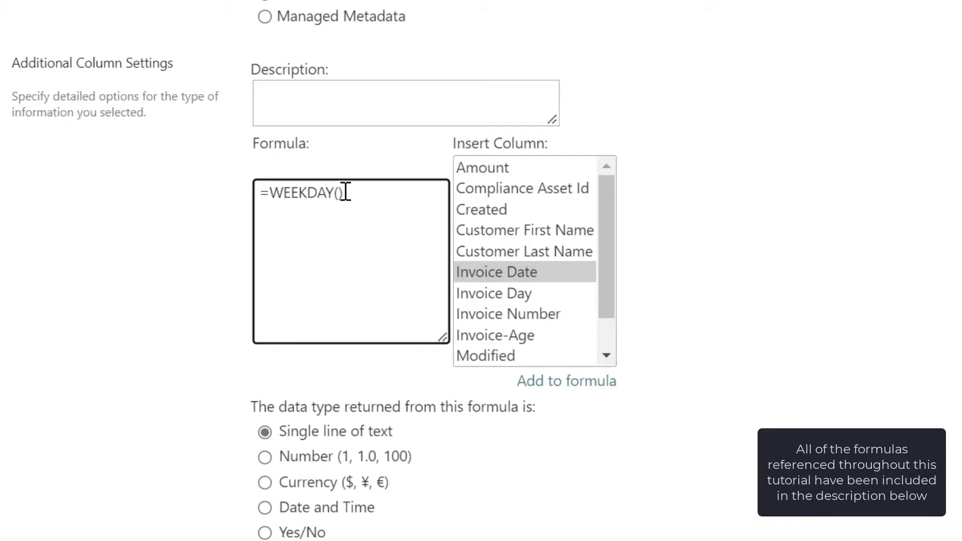
pyautogui.hotkey('ctrl', 'v')
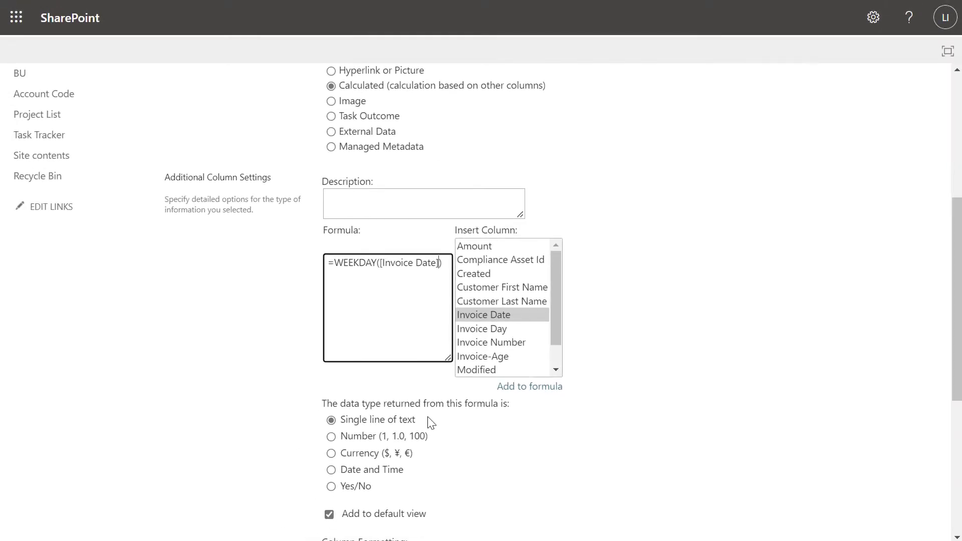
# - Save the Invoice Day Int column and bring it into view in the Invoices list
pyautogui.scroll(-5, 430, 422)
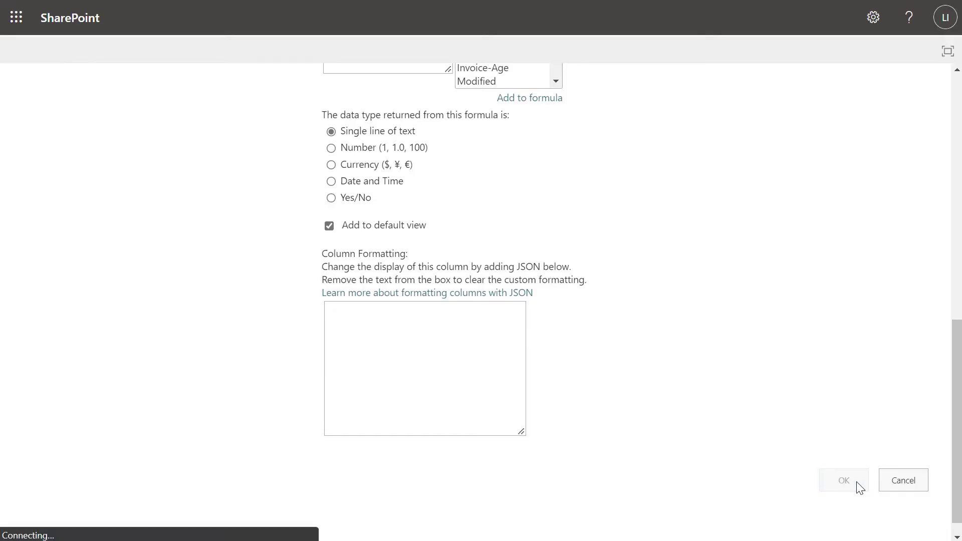
pyautogui.click(843, 480)
pyautogui.click(98, 125)
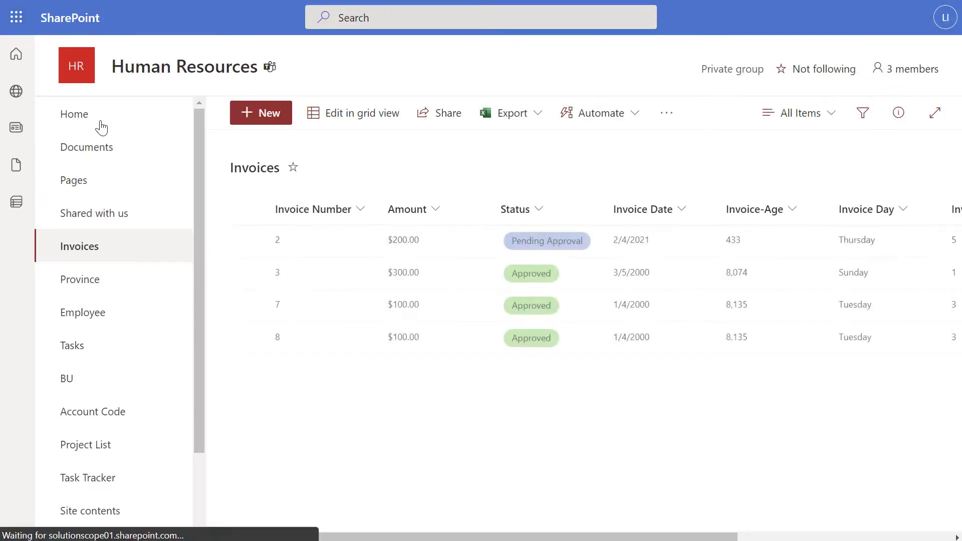
pyautogui.moveTo(539, 537); pyautogui.dragTo(710, 537)
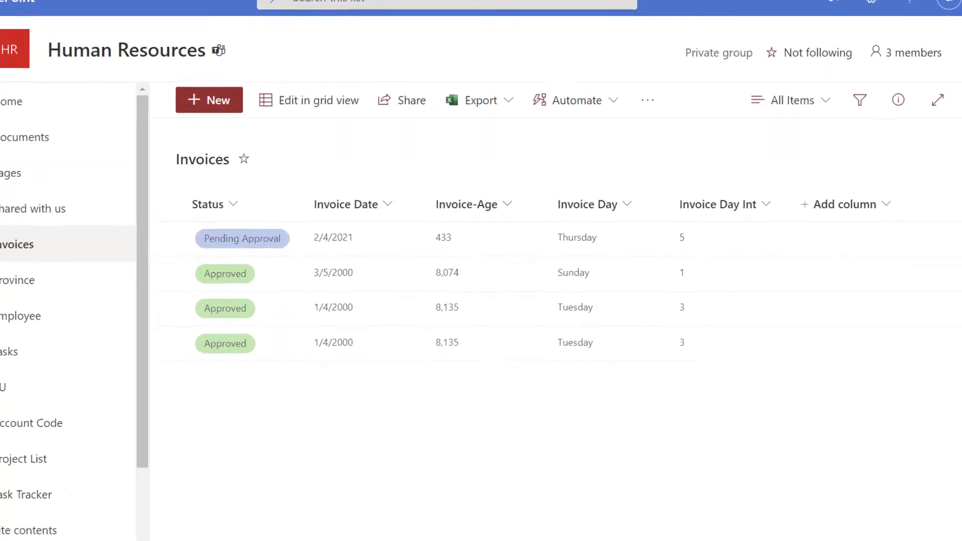